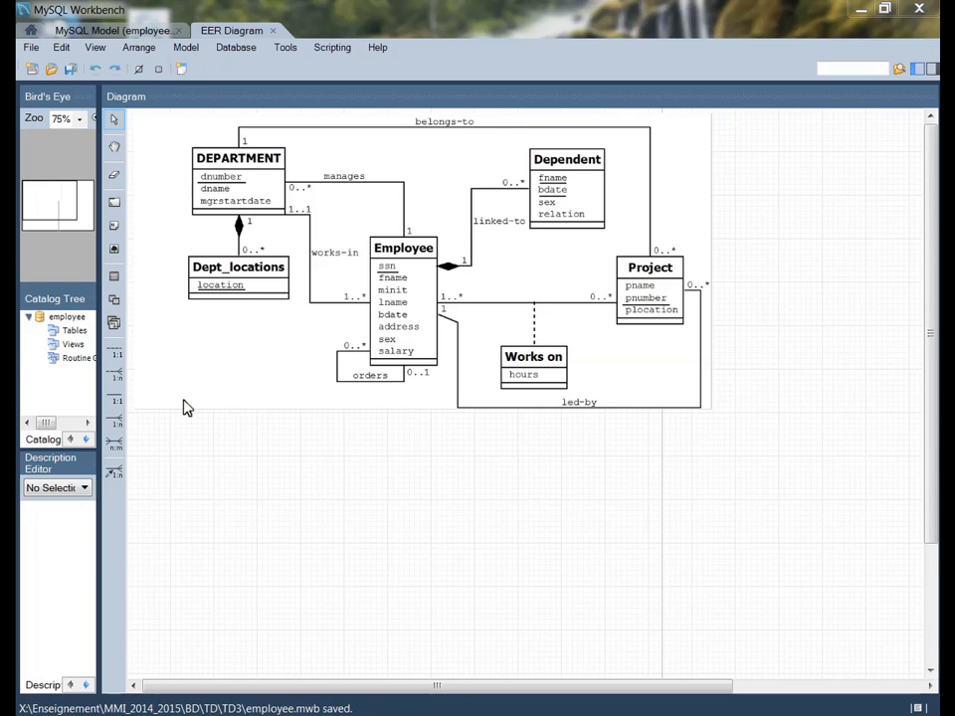
pyautogui.click(183, 406)
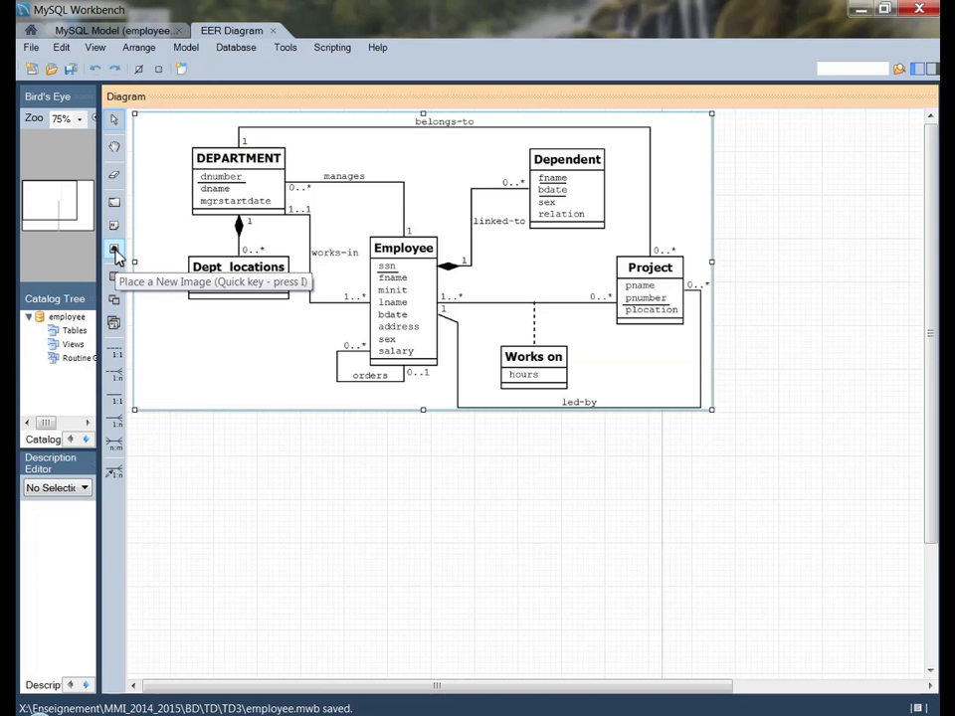
pyautogui.click(238, 449)
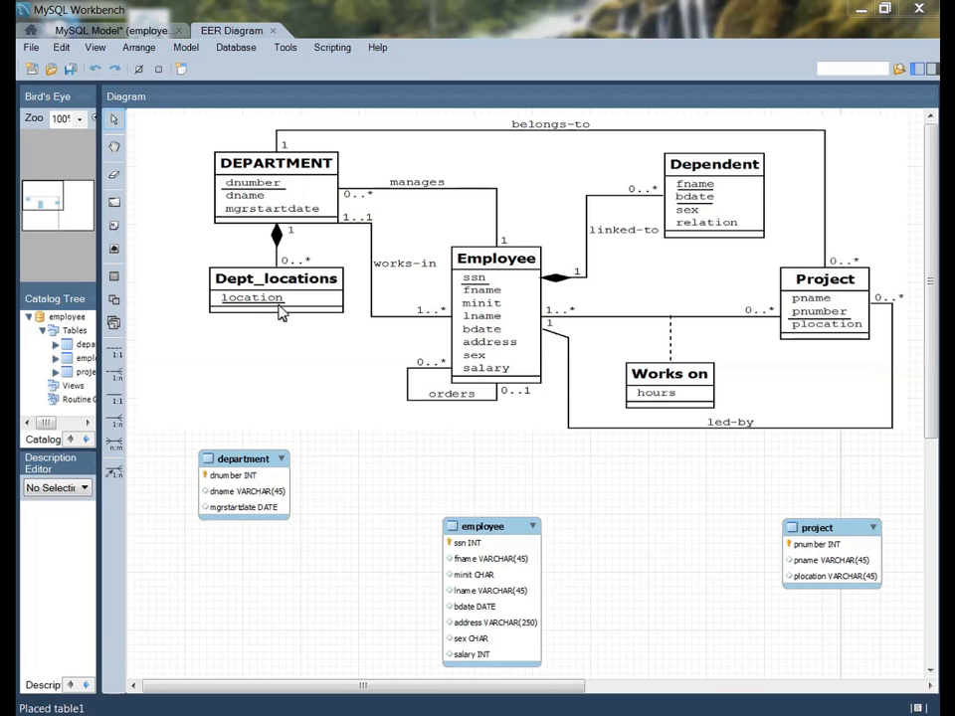
# Step: Place a new table below the department table and name it dept_locations
pyautogui.click(113, 276)
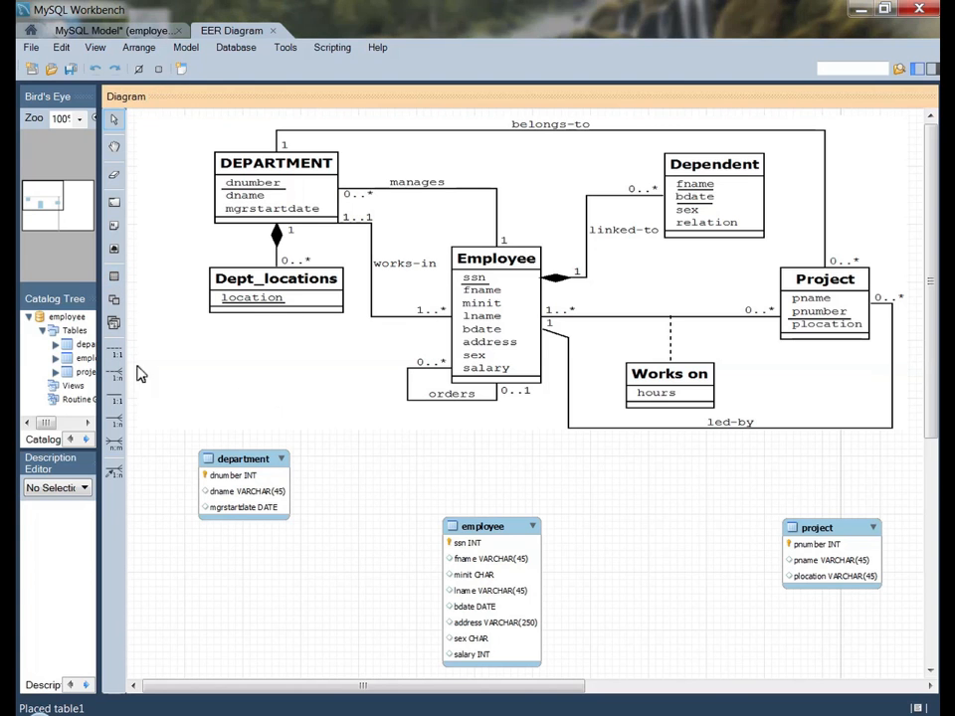
pyautogui.click(113, 276)
pyautogui.click(230, 567)
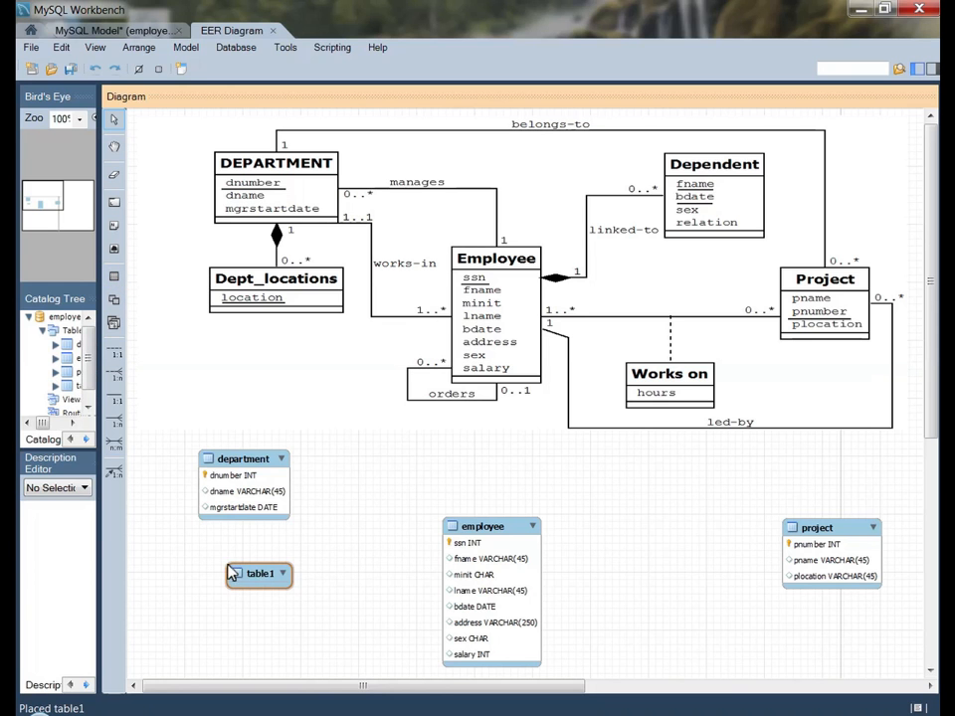
pyautogui.doubleClick(263, 578)
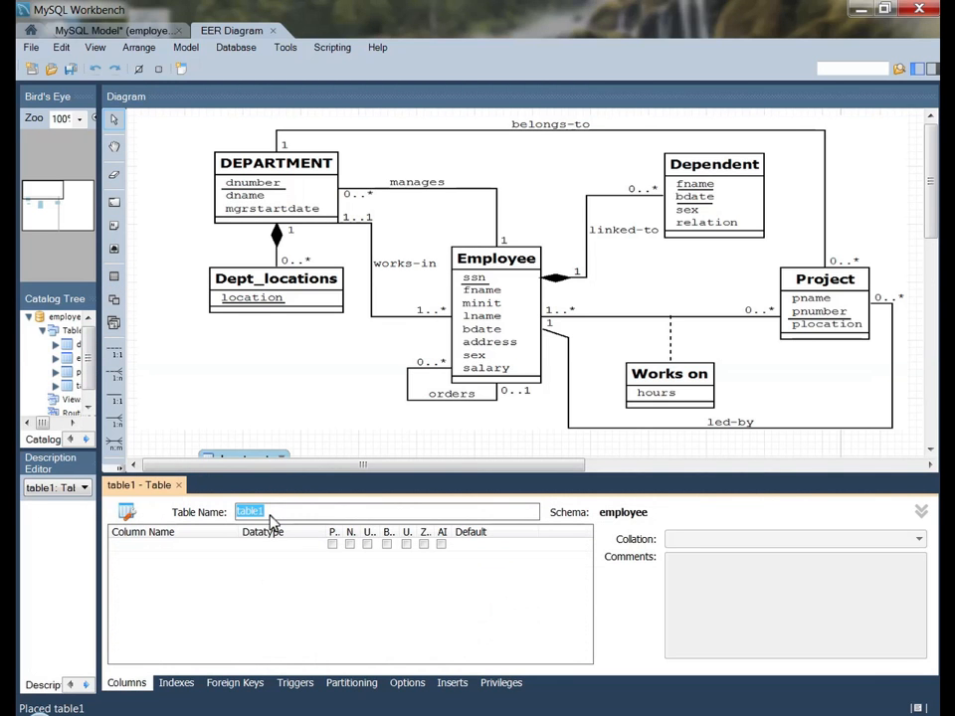
pyautogui.write('dept_locat')
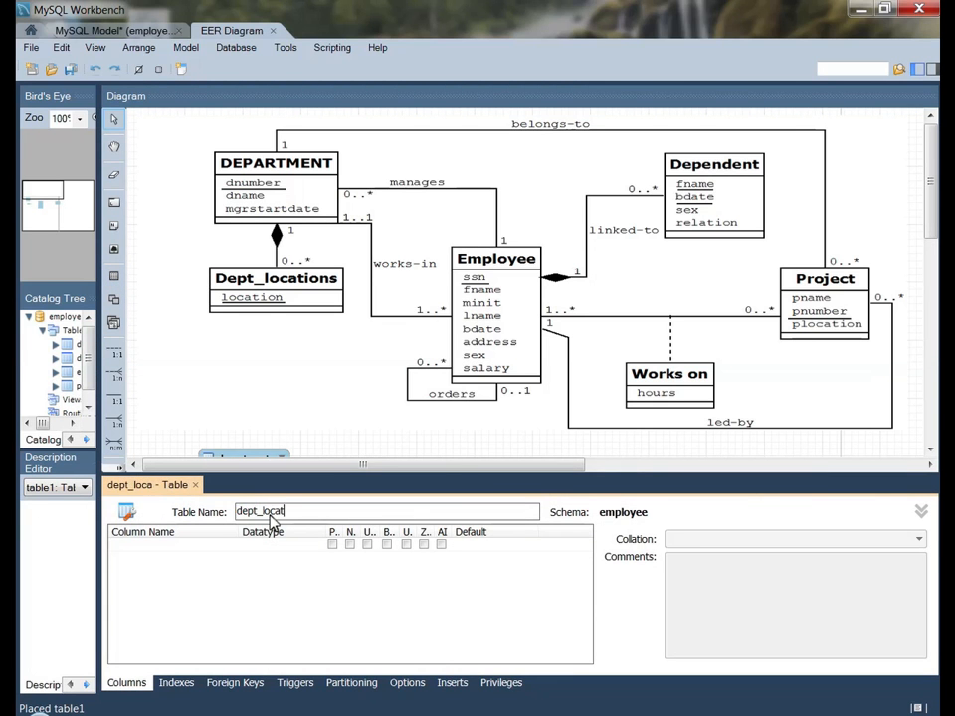
pyautogui.write('ions')
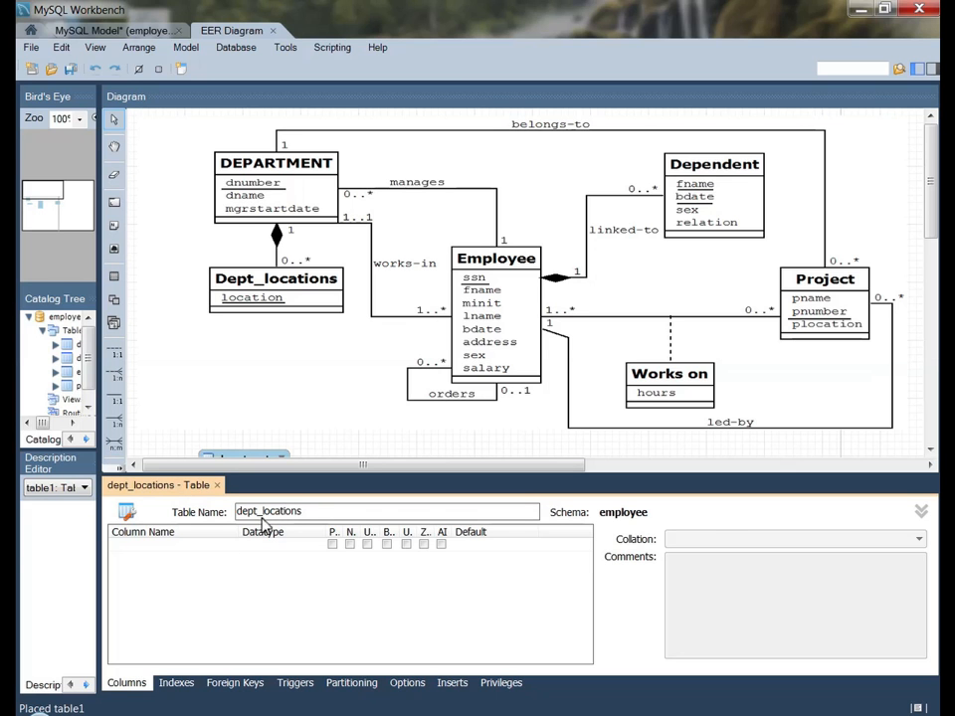
# Step: Add a first column named location to the dept_locations table
pyautogui.doubleClick(206, 547)
pyautogui.click(206, 547)
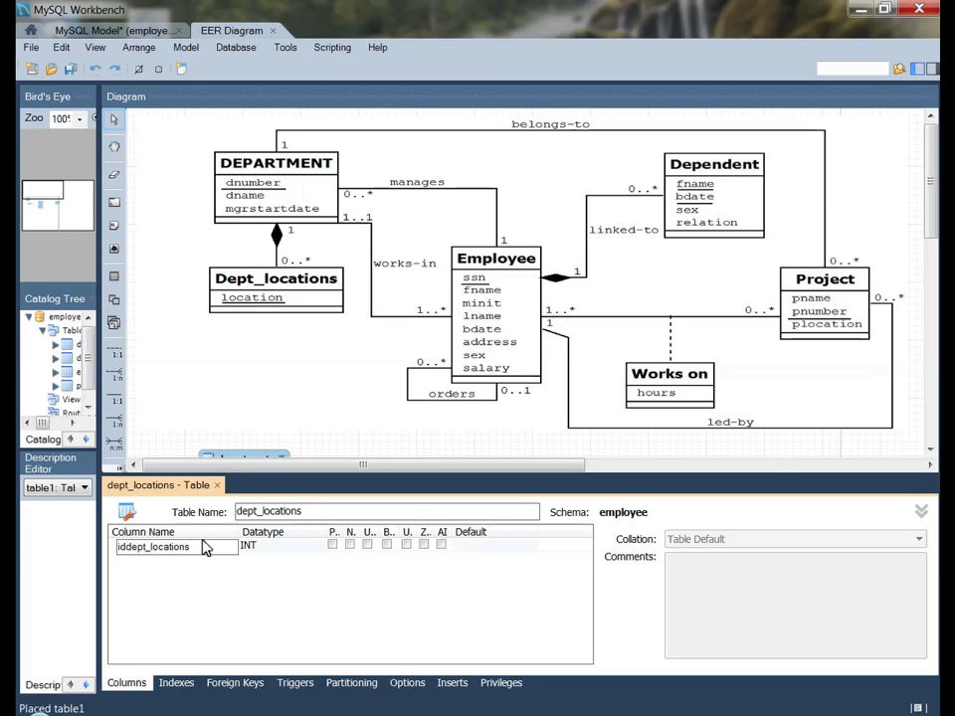
pyautogui.press('Left')
pyautogui.press('Left')
pyautogui.press('Left')
pyautogui.press('Left')
pyautogui.press('Left')
pyautogui.press('Left')
pyautogui.press('Left')
pyautogui.press('BackSpace')
pyautogui.press('BackSpace')
pyautogui.press('BackSpace')
pyautogui.press('BackSpace')
pyautogui.press('BackSpace')
pyautogui.press('BackSpace')
pyautogui.press('BackSpace')
pyautogui.press('Return')
# Step: Set the location column's datatype to VARCHAR(45) and close the dept_locations table editor
pyautogui.click(313, 549)
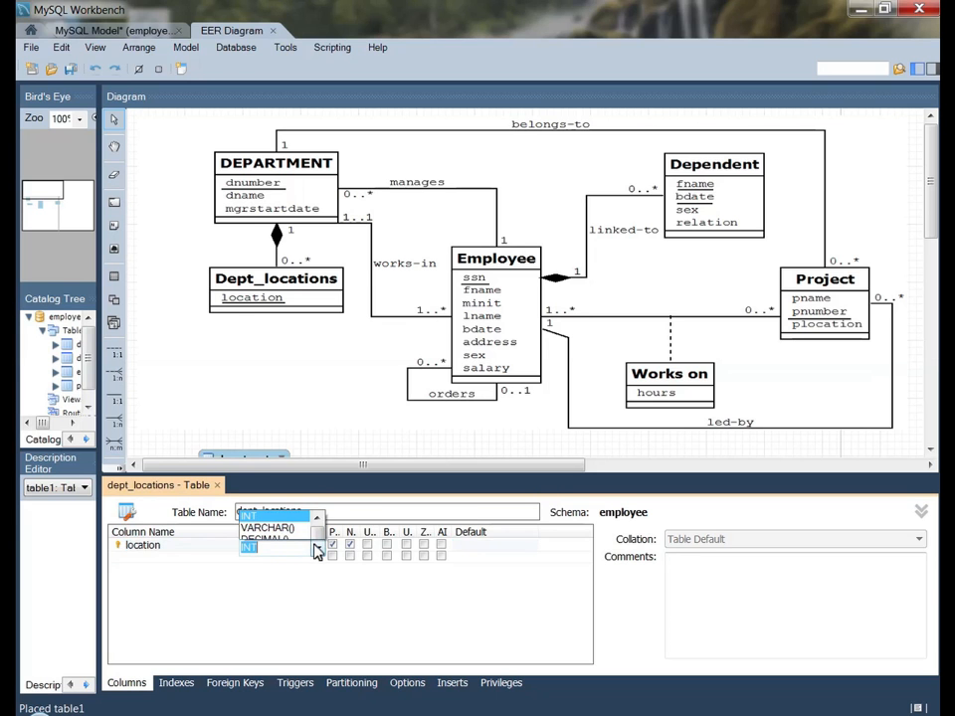
pyautogui.click(290, 233)
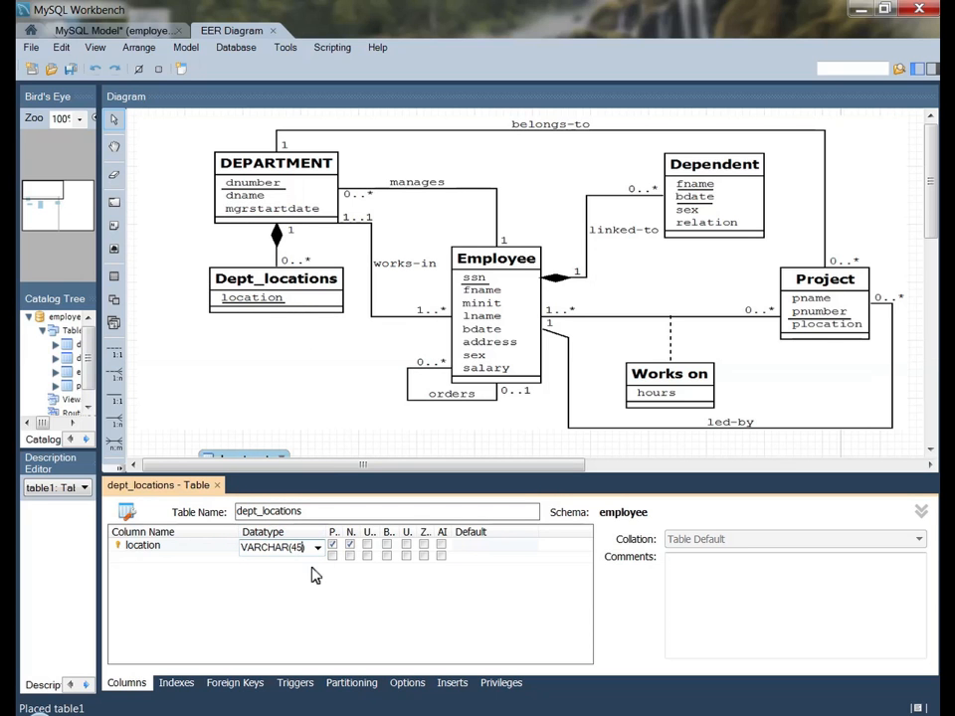
pyautogui.press('Return')
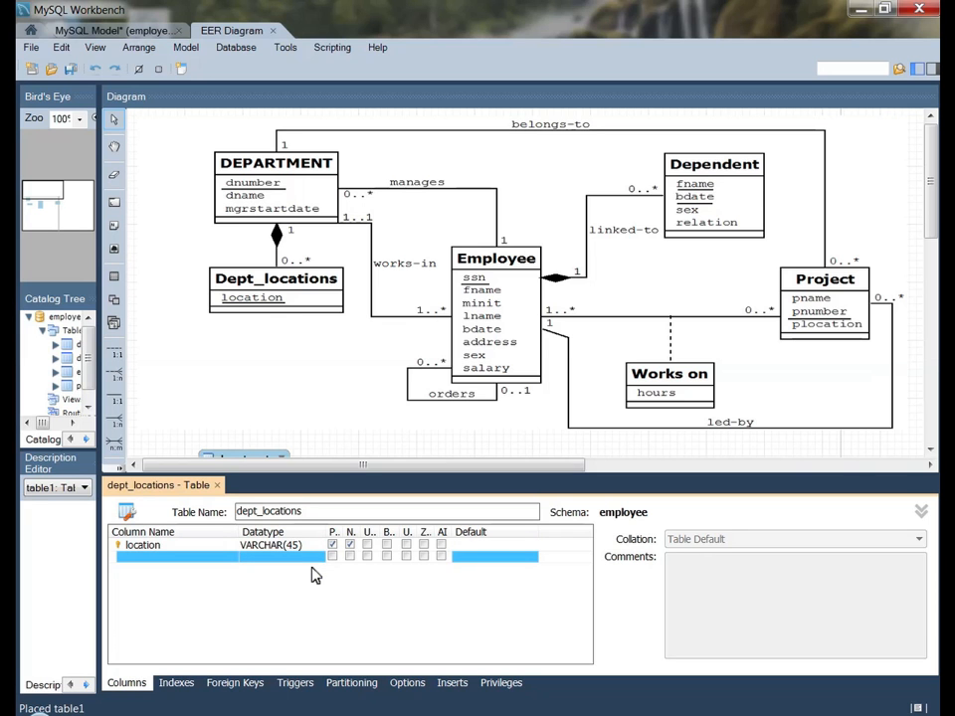
pyautogui.click(303, 447)
pyautogui.click(217, 485)
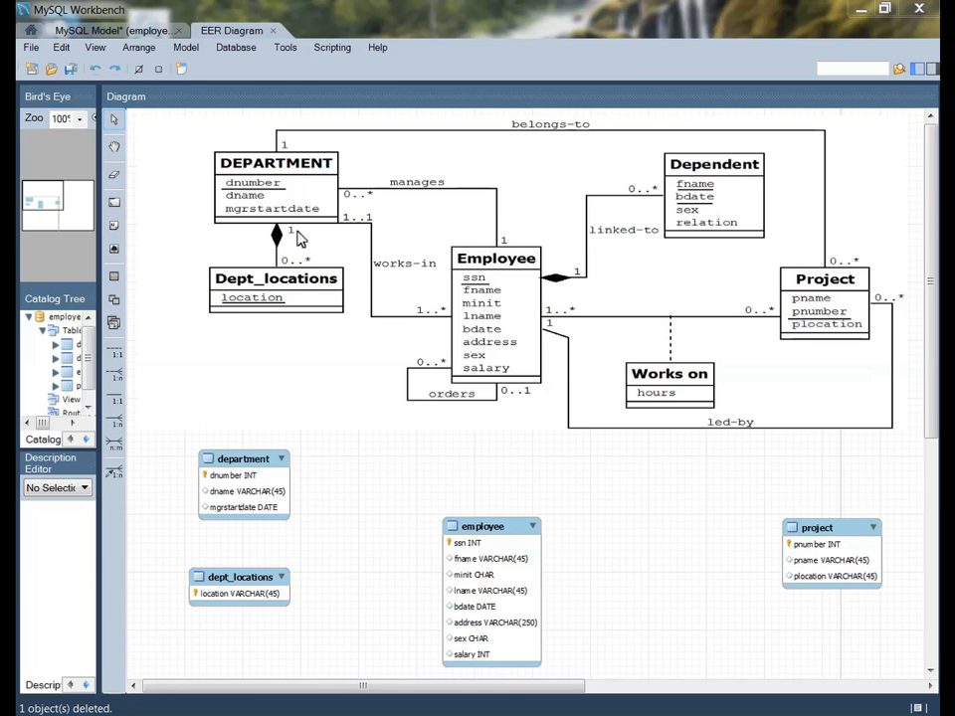
# Step: Create an identifying 1:n relationship from dept_locations to department, and shift dept_locations slightly to straighten the connector
pyautogui.click(117, 425)
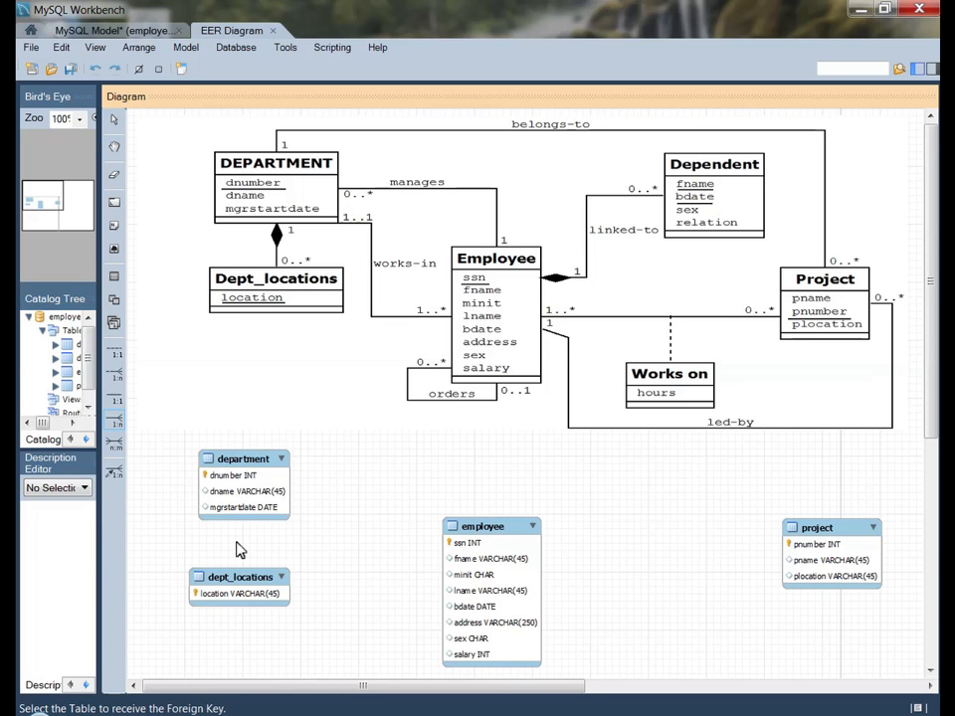
pyautogui.click(236, 593)
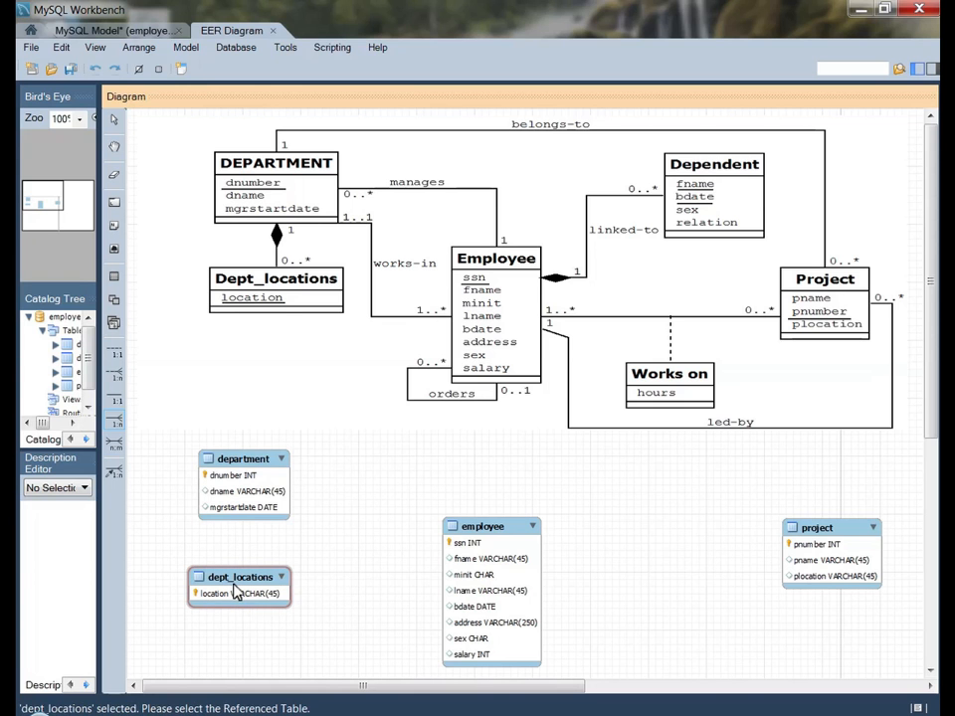
pyautogui.click(220, 473)
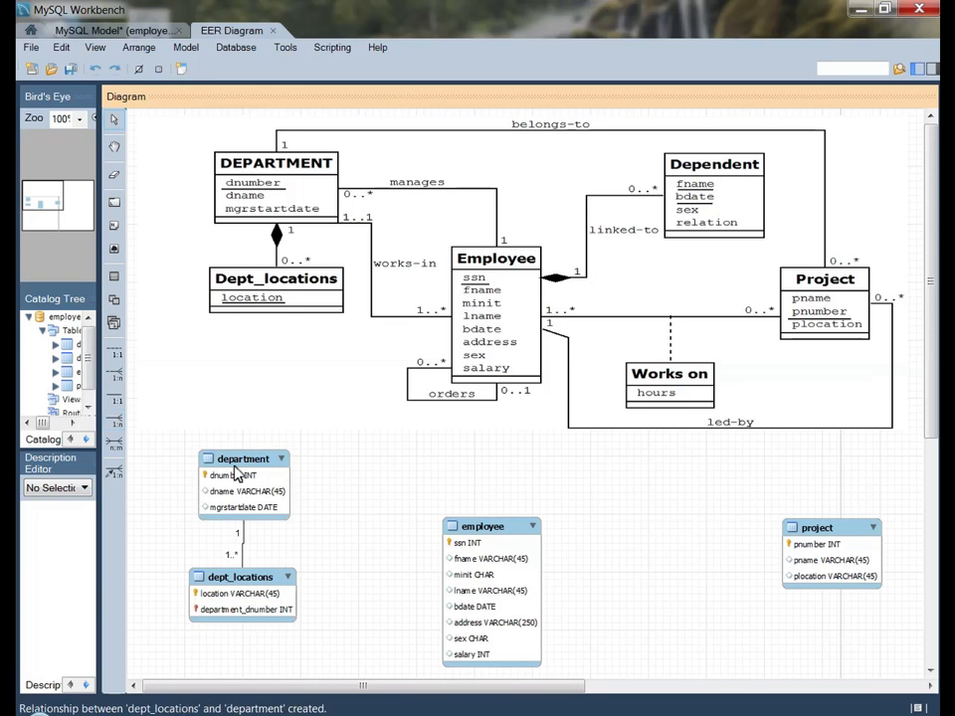
pyautogui.click(279, 575)
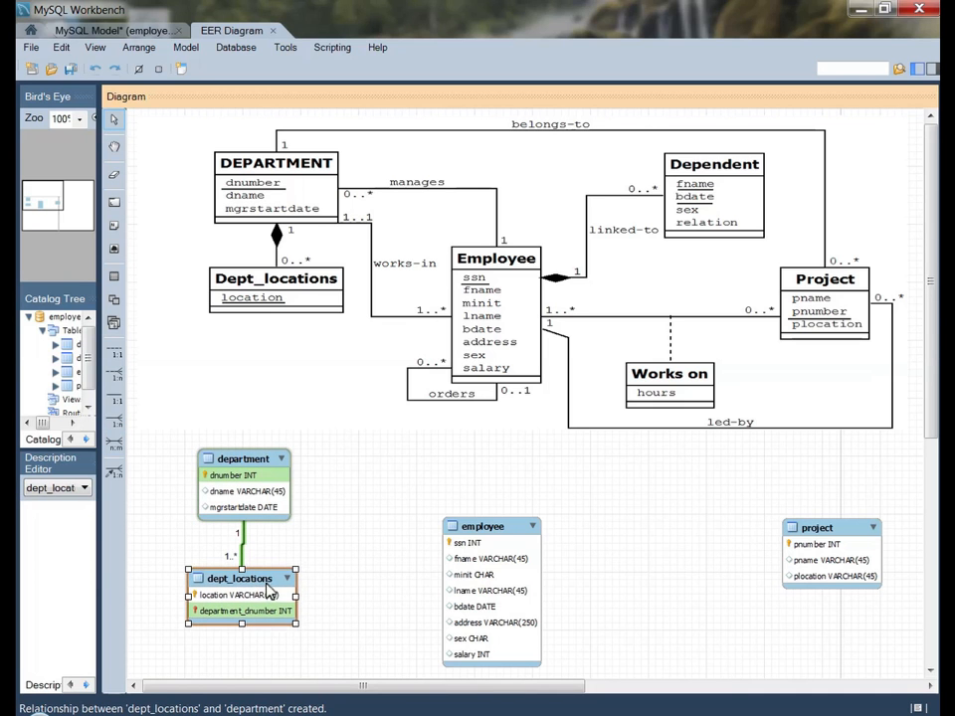
pyautogui.moveTo(251, 586); pyautogui.dragTo(260, 586)
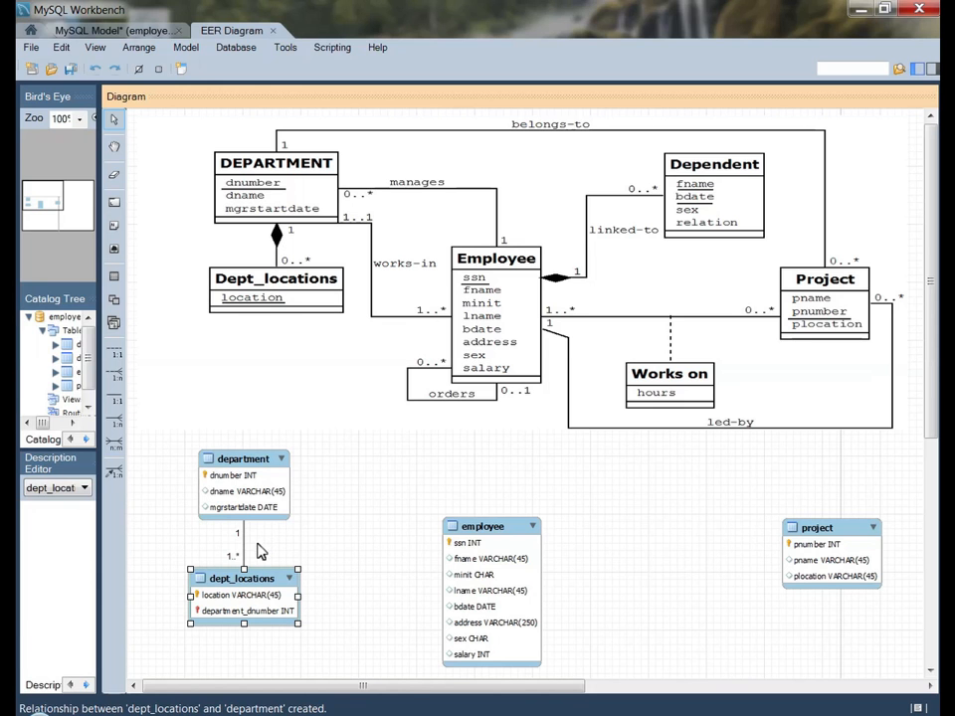
# Step: Rename the department_dnumber foreign key column in dept_locations to dnumber and close the table editor
pyautogui.click(247, 619)
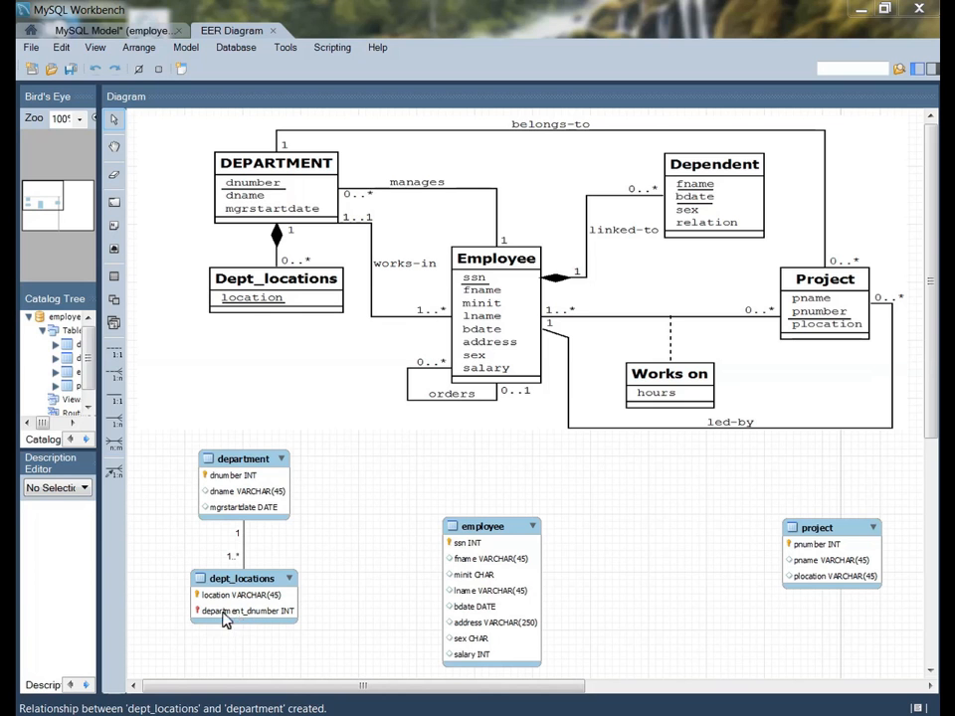
pyautogui.doubleClick(253, 621)
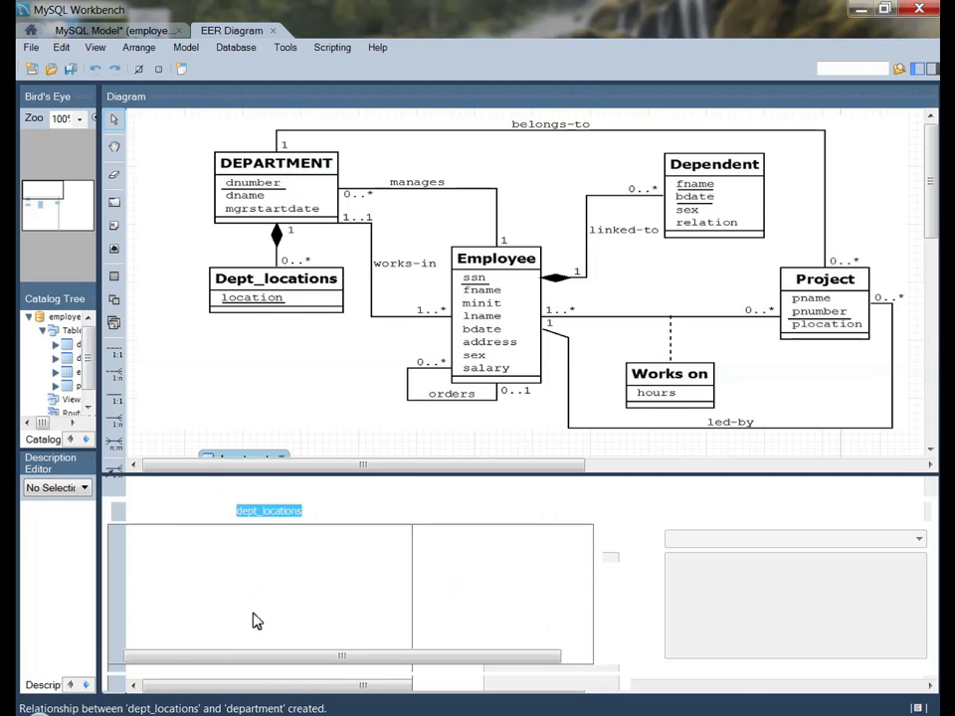
pyautogui.doubleClick(179, 559)
pyautogui.moveTo(178, 558); pyautogui.dragTo(103, 560)
pyautogui.press('BackSpace')
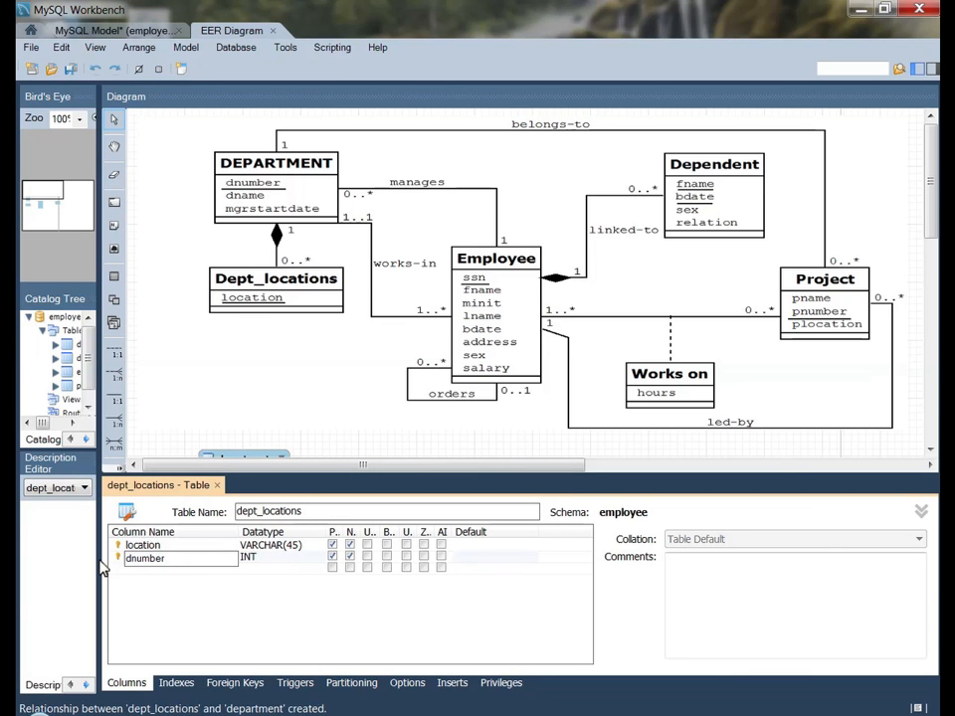
pyautogui.click(217, 485)
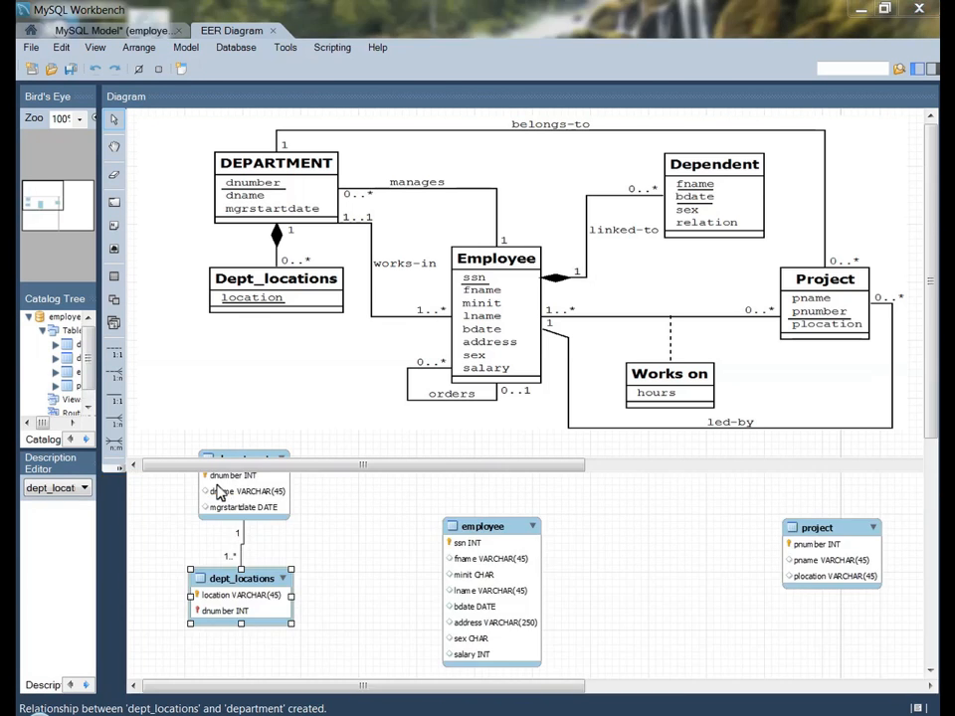
pyautogui.click(384, 562)
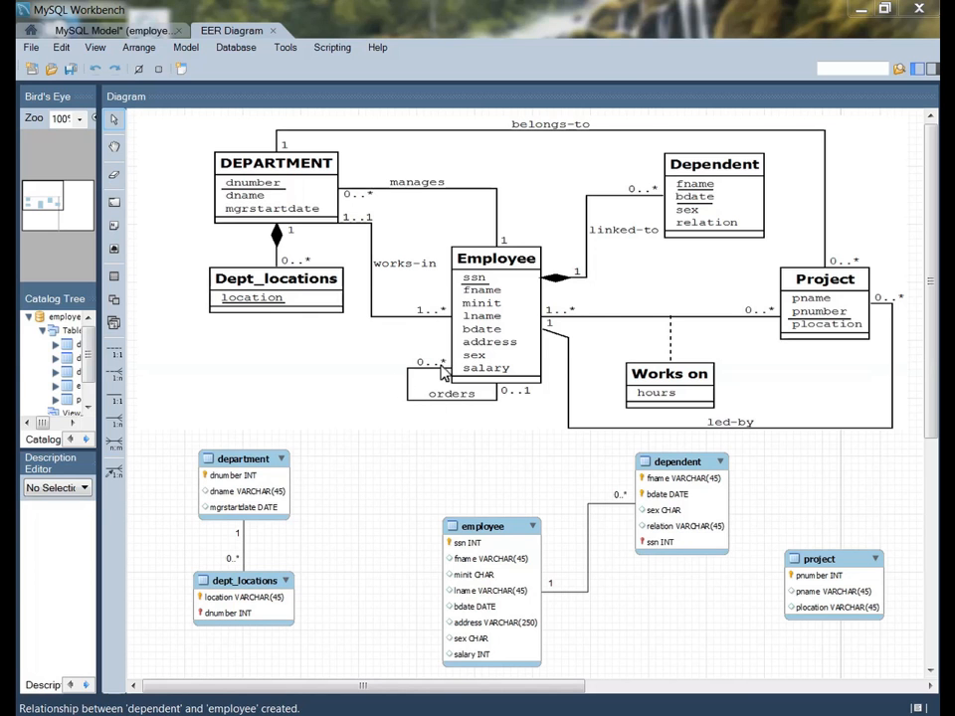
# Step: Create a non-identifying 1:n relationship from the employee table to itself
pyautogui.click(113, 382)
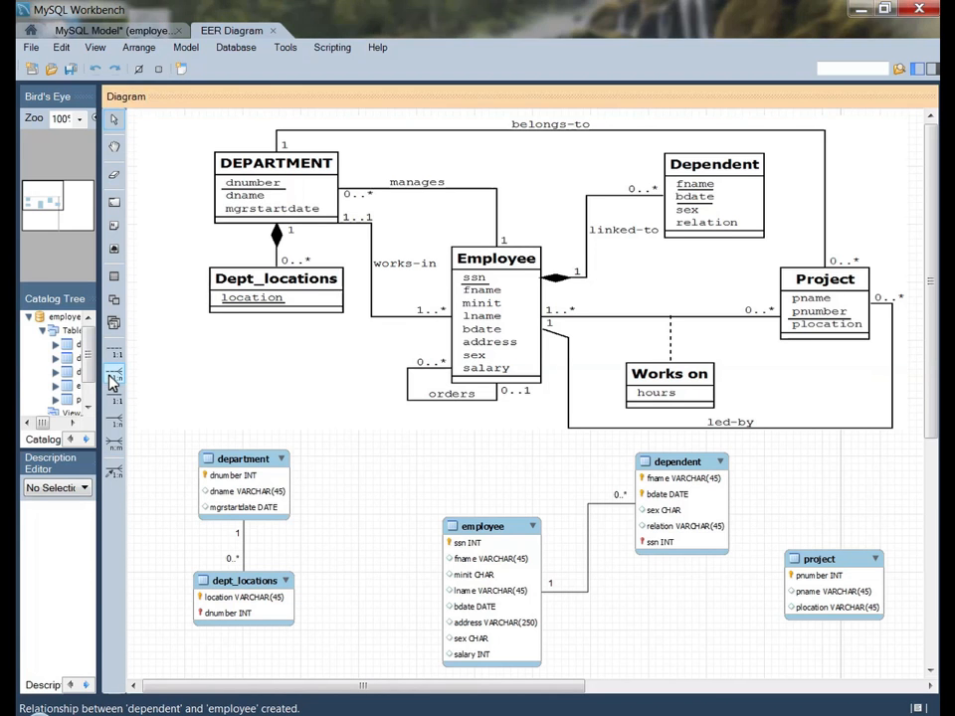
pyautogui.click(515, 658)
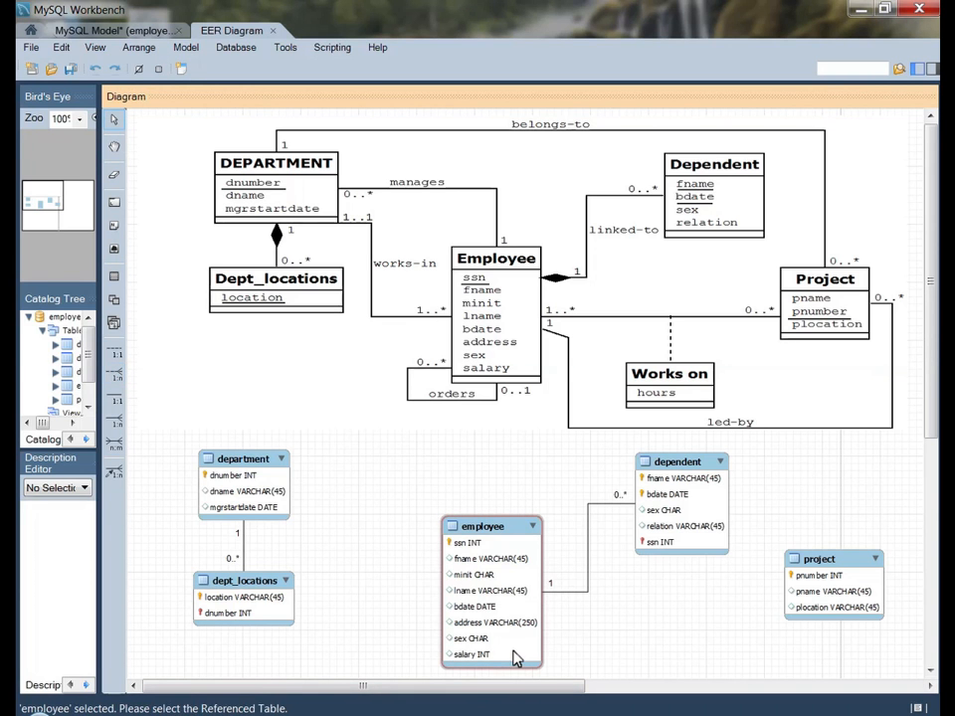
pyautogui.click(515, 657)
pyautogui.scroll(-1, 617, 638)
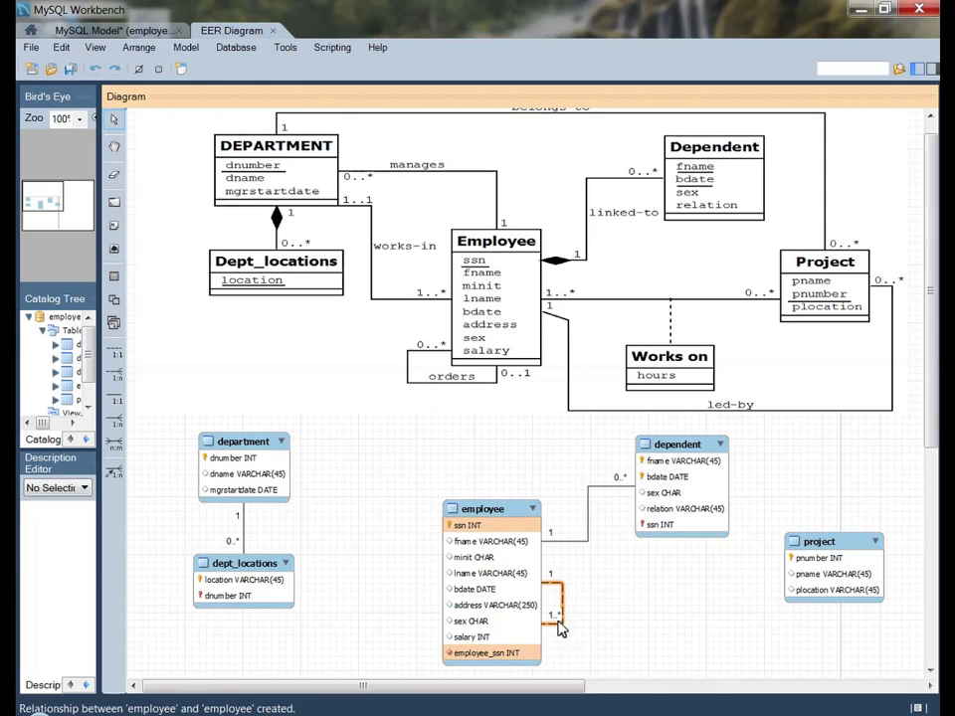
# Step: Make both ends of the employee self-relationship non-mandatory and close the relationship editor
pyautogui.moveTo(553, 621)
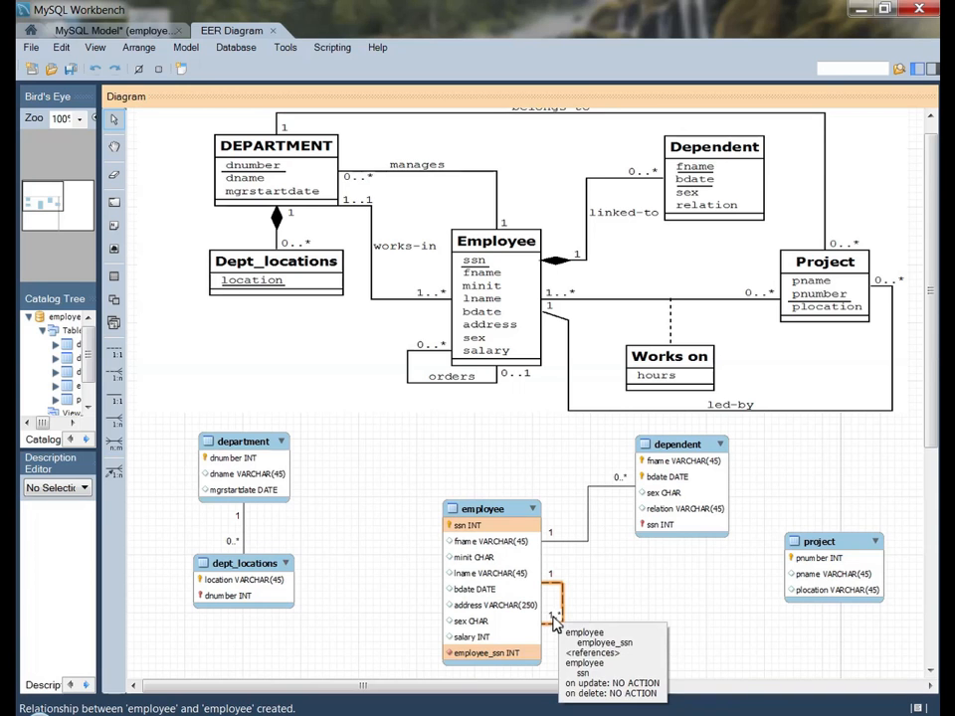
pyautogui.doubleClick(563, 609)
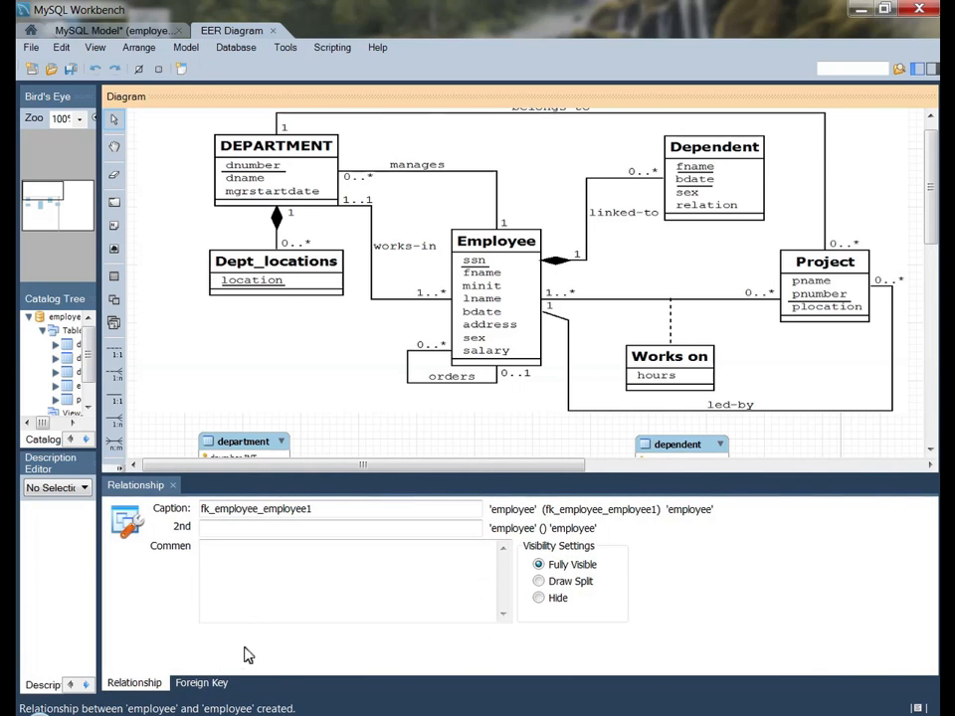
pyautogui.click(202, 683)
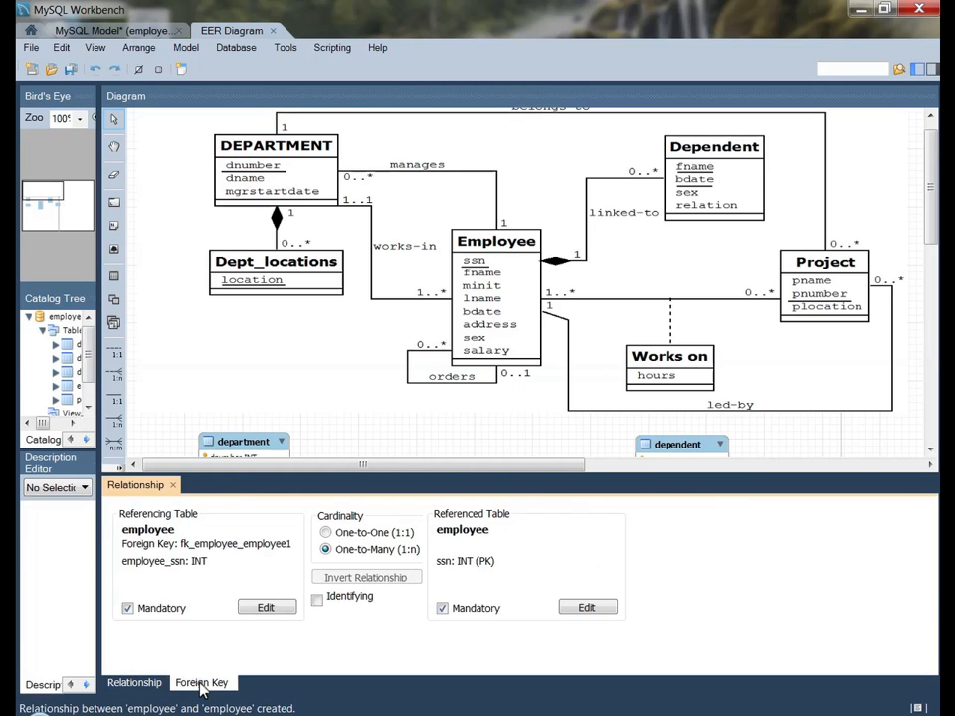
pyautogui.click(128, 609)
pyautogui.click(442, 609)
pyautogui.click(174, 487)
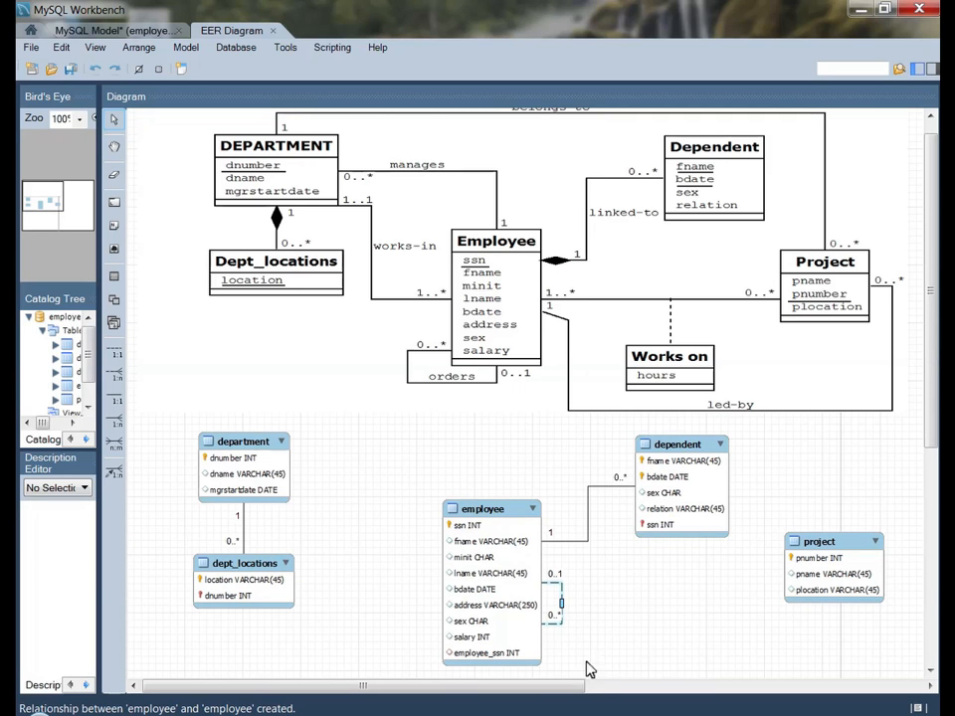
# Step: Rename the employee_ssn foreign key column in the employee table to superssn and close the table editor
pyautogui.doubleClick(477, 657)
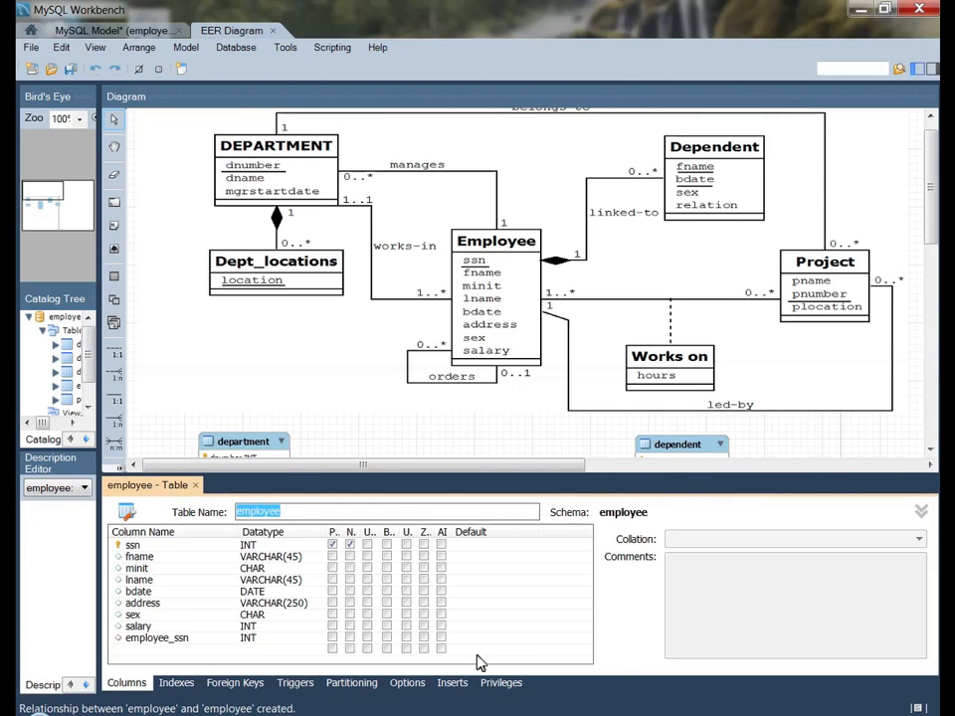
pyautogui.doubleClick(159, 640)
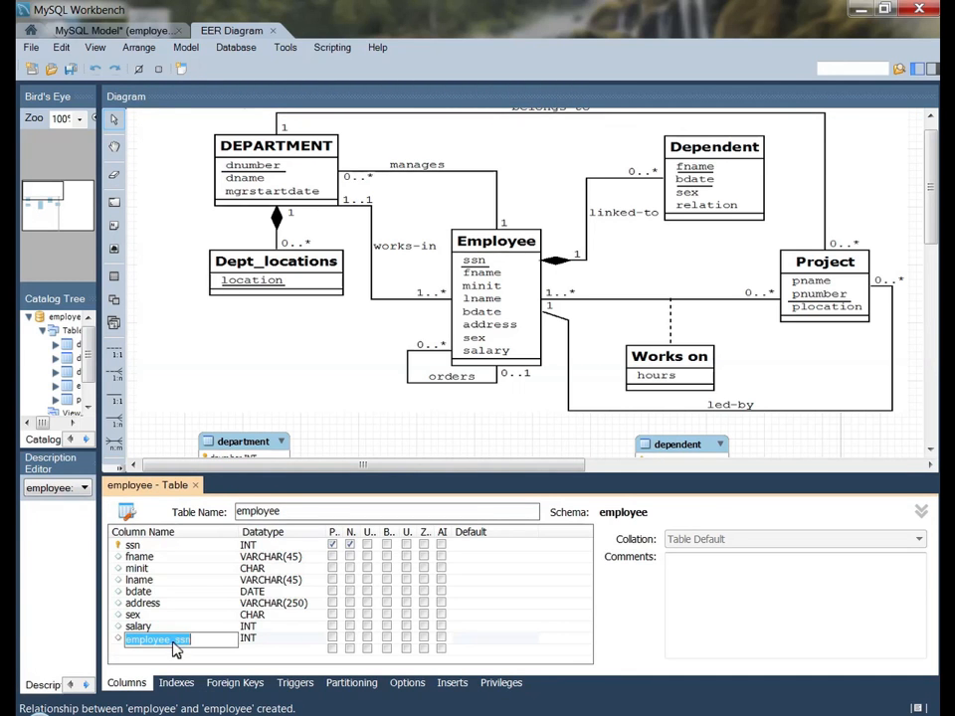
pyautogui.moveTo(147, 640); pyautogui.dragTo(113, 645)
pyautogui.write('superssn')
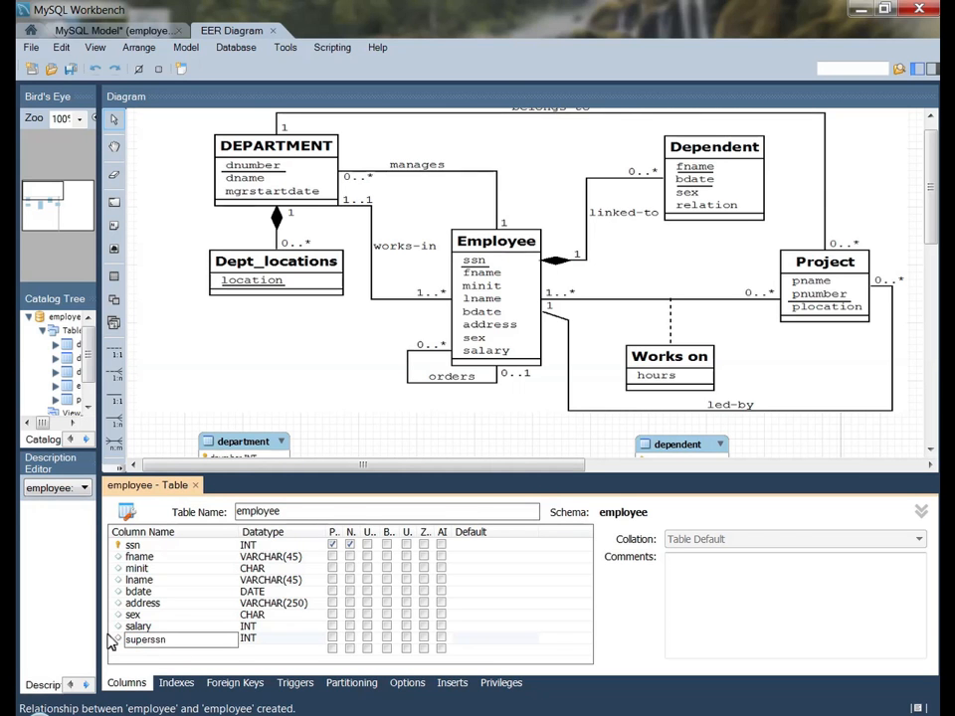
pyautogui.press('Tab')
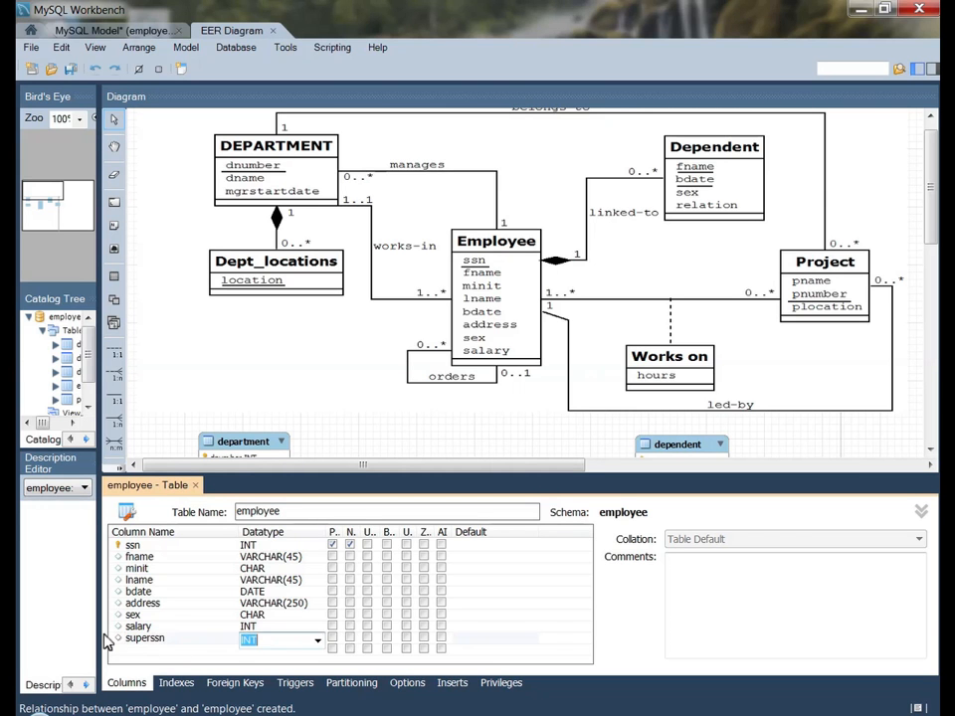
pyautogui.click(195, 484)
pyautogui.click(517, 653)
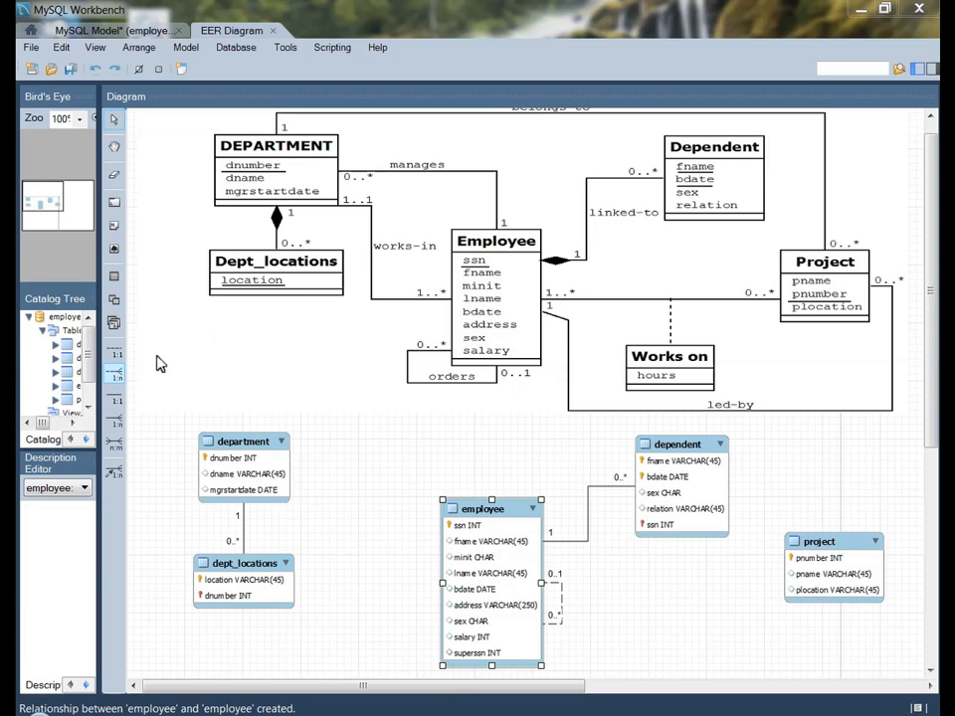
# Step: Create a non-identifying 1:n relationship with employee as the foreign key table and department as the referenced table
pyautogui.click(117, 376)
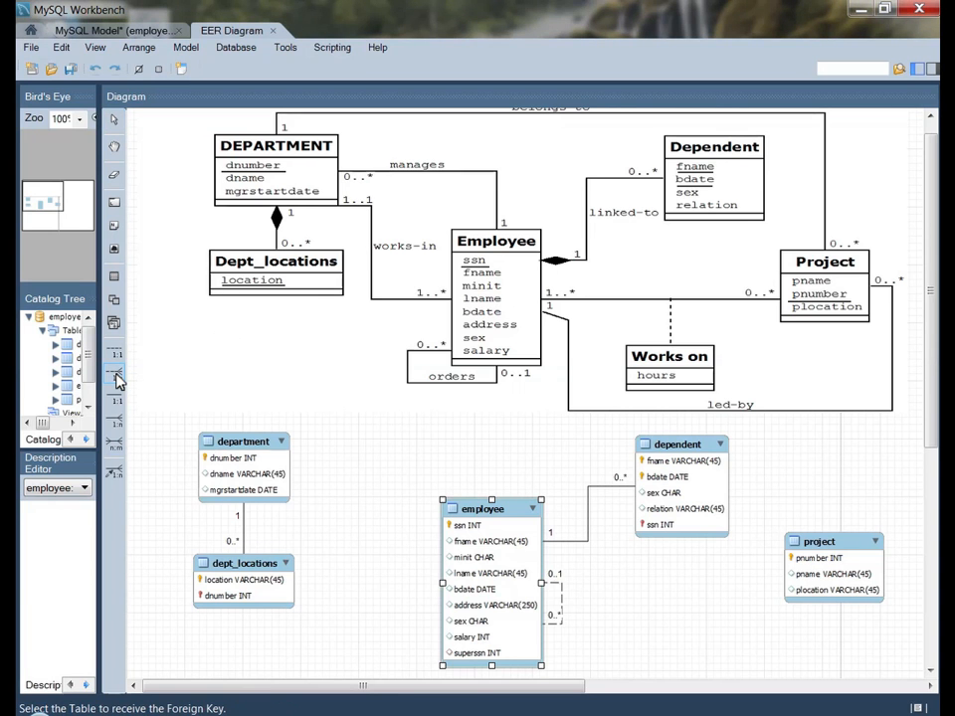
pyautogui.click(445, 565)
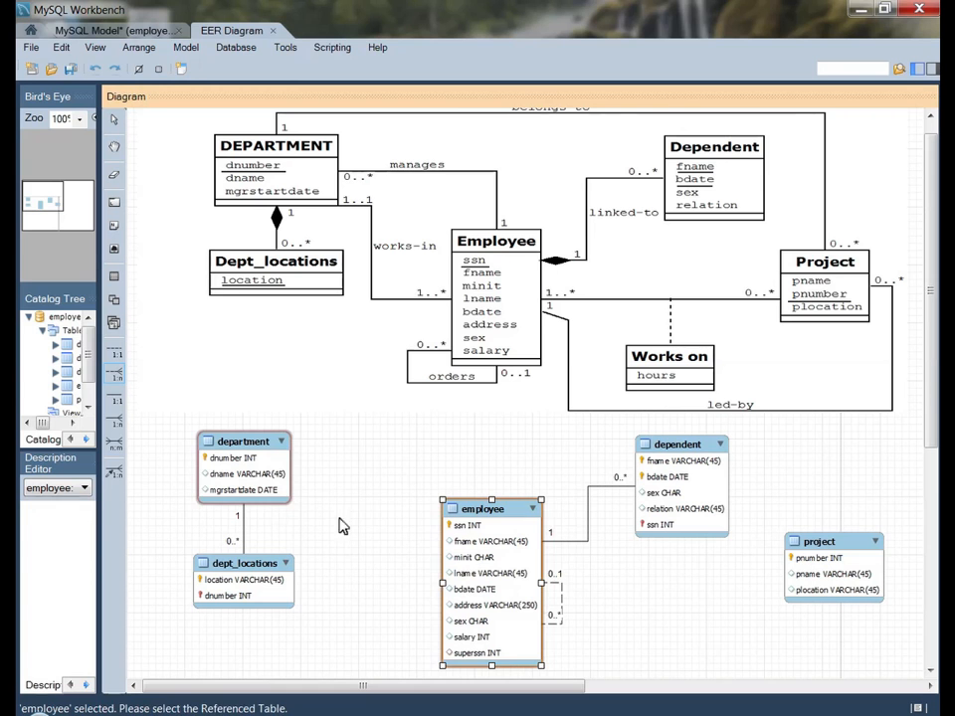
pyautogui.click(252, 474)
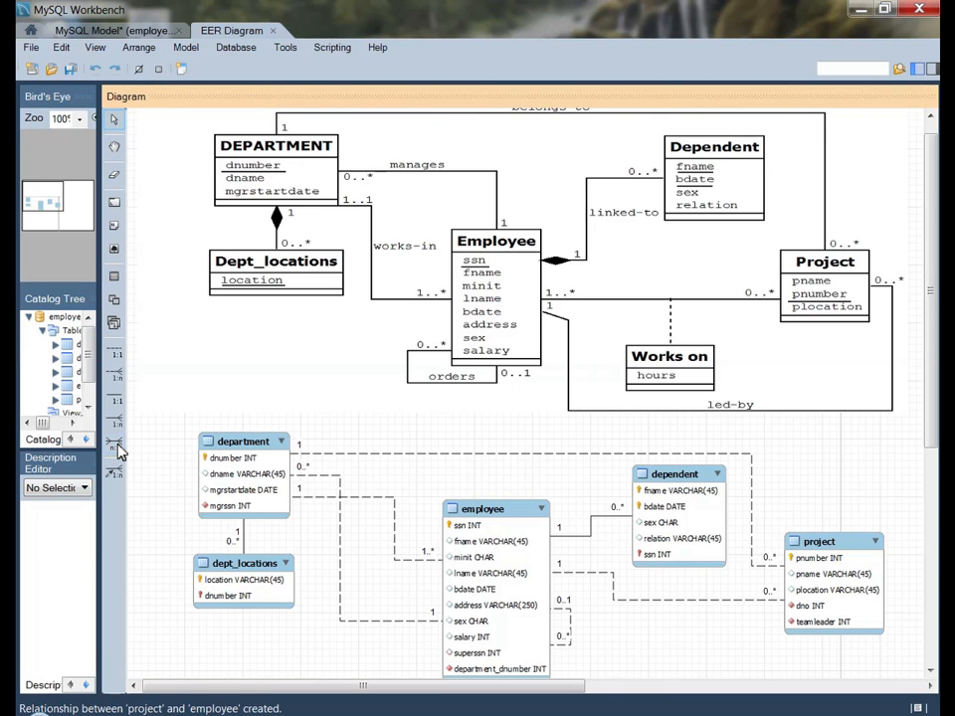
# Step: Create an n:m relationship between project and employee, and place its associative table below dependent, between the employee and project tables
pyautogui.click(114, 445)
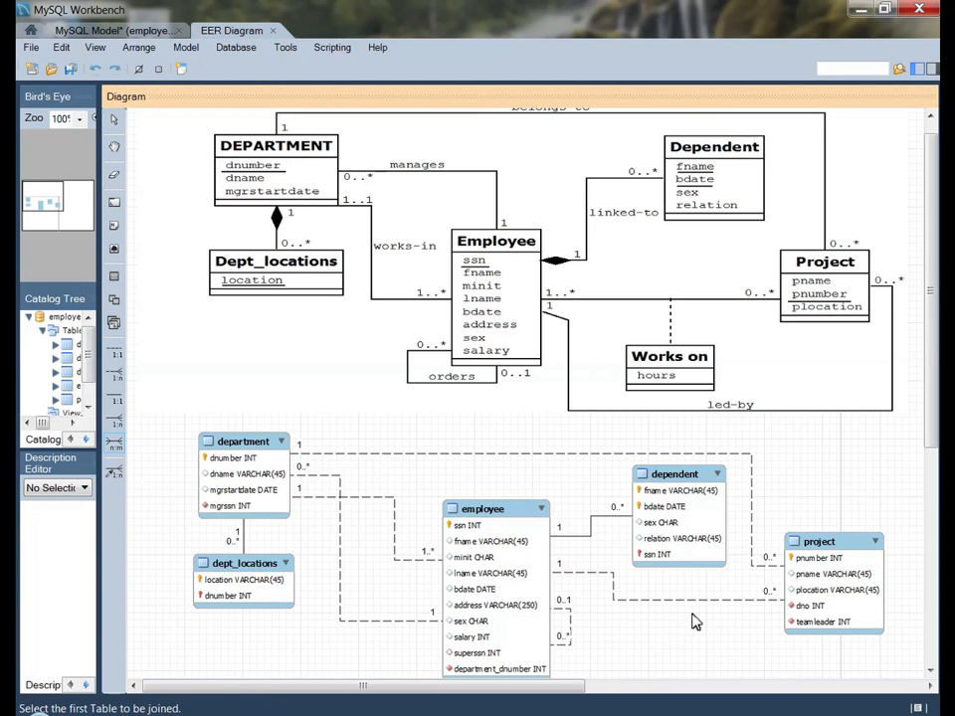
pyautogui.click(806, 603)
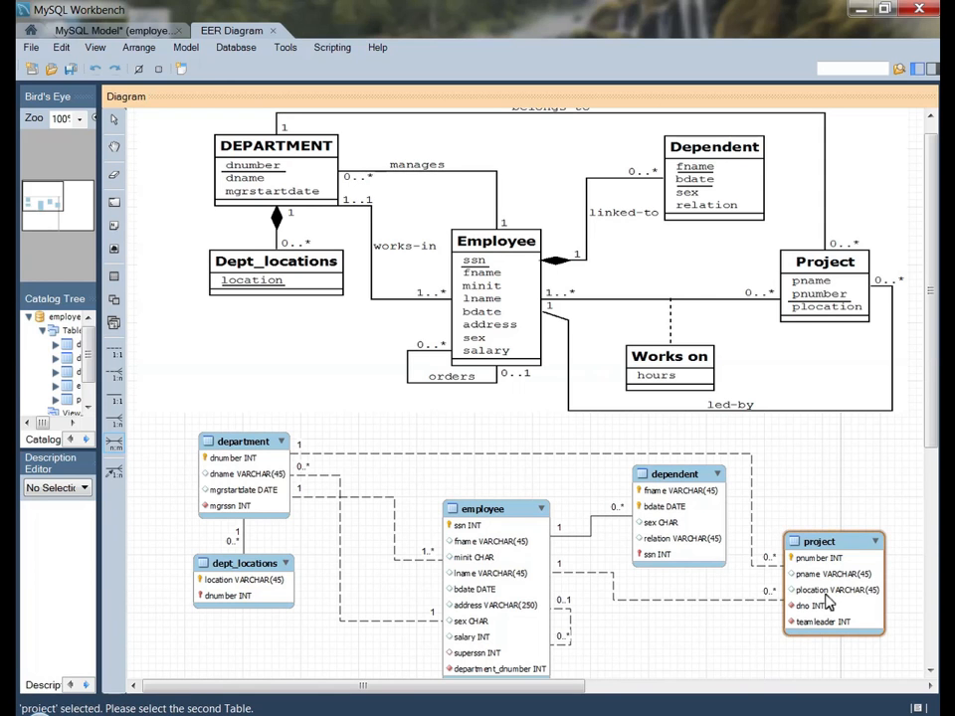
pyautogui.click(527, 595)
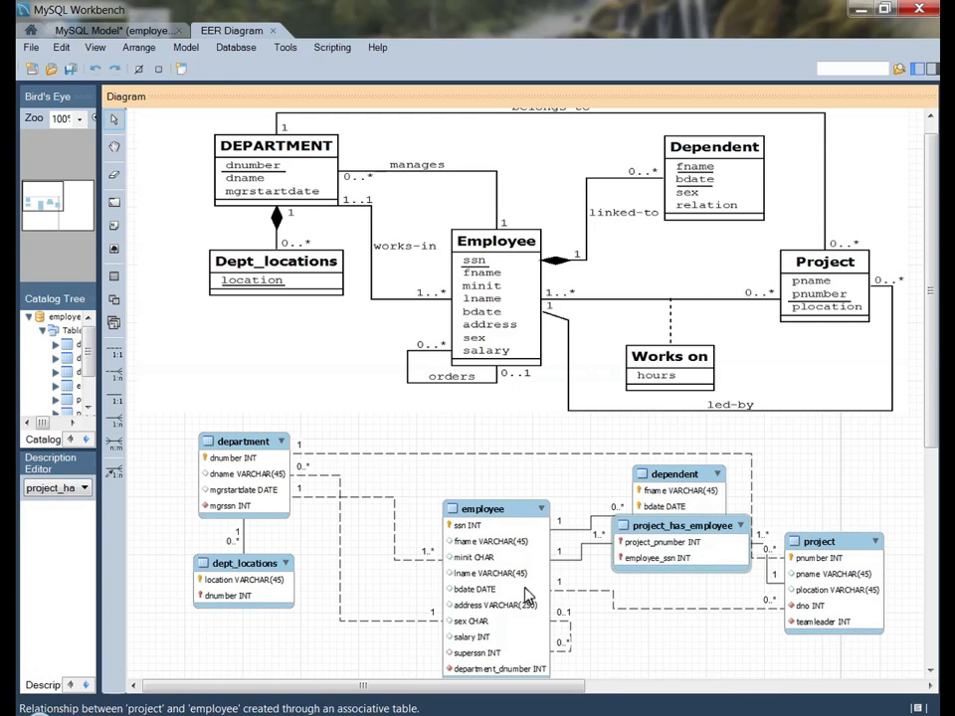
pyautogui.moveTo(657, 557); pyautogui.dragTo(657, 564)
pyautogui.moveTo(672, 534); pyautogui.dragTo(662, 637)
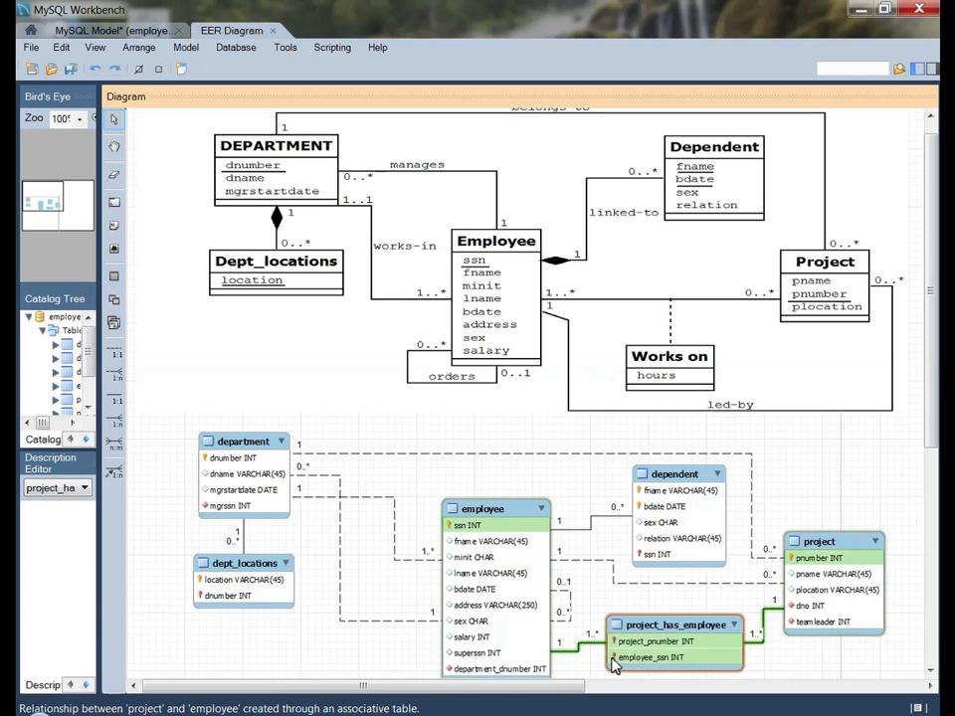
# Step: Rename the project_has_employee table to workson, close its editor and shift the table slightly toward project
pyautogui.doubleClick(614, 637)
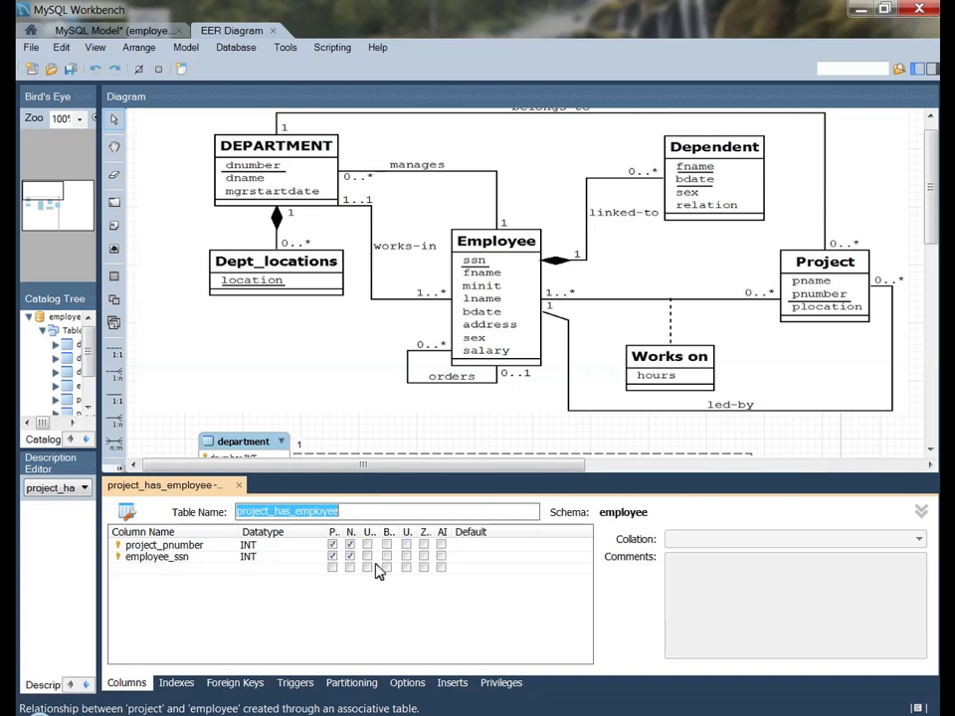
pyautogui.write('work')
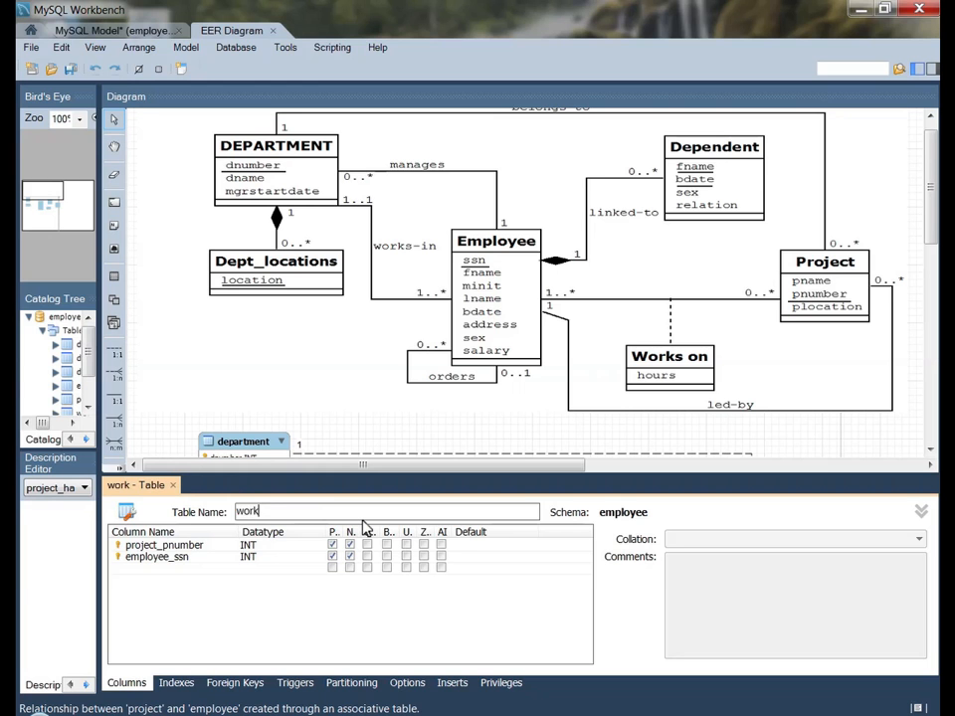
pyautogui.write('s')
pyautogui.press('Home')
pyautogui.write('on')
pyautogui.press('BackSpace')
pyautogui.press('BackSpace')
pyautogui.write('o')
pyautogui.press('Right')
pyautogui.press('Right')
pyautogui.press('Right')
pyautogui.press('Right')
pyautogui.write('on')
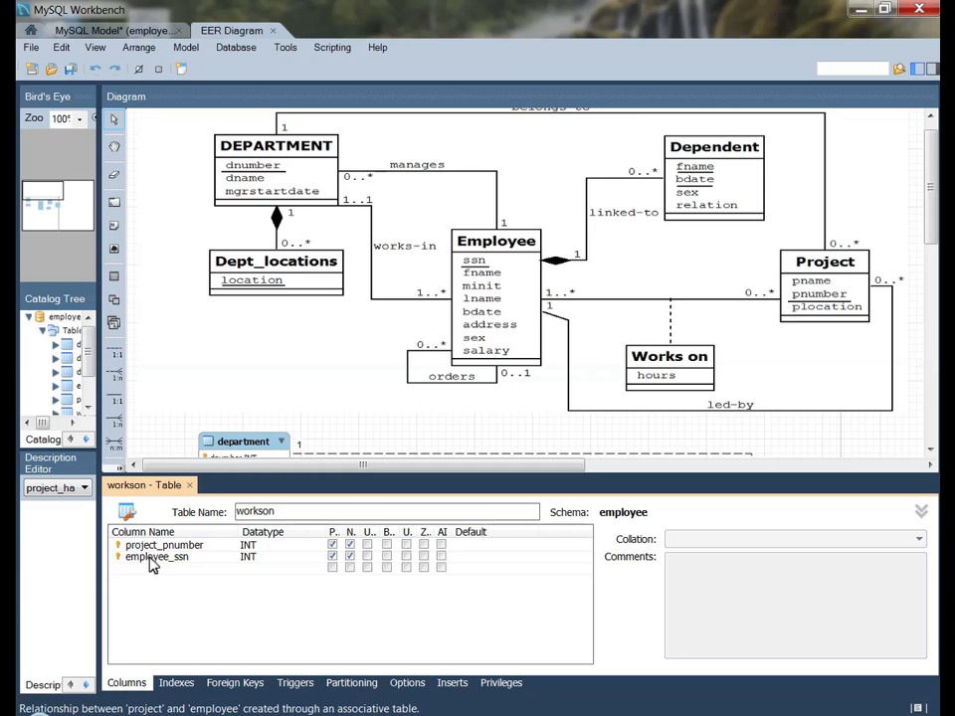
pyautogui.click(189, 484)
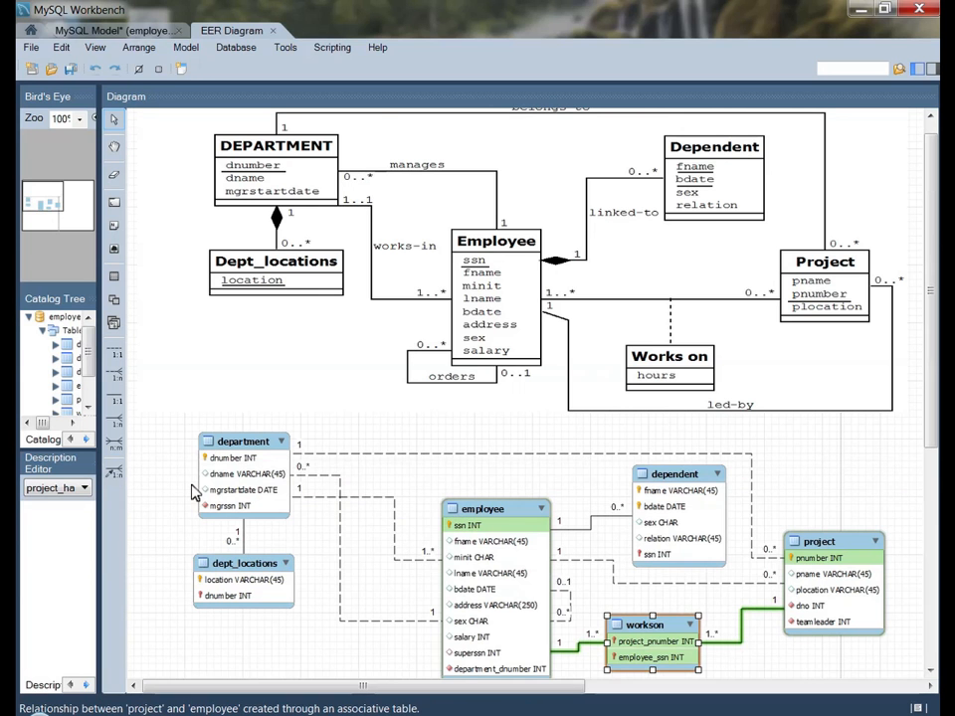
pyautogui.moveTo(710, 634); pyautogui.dragTo(728, 633)
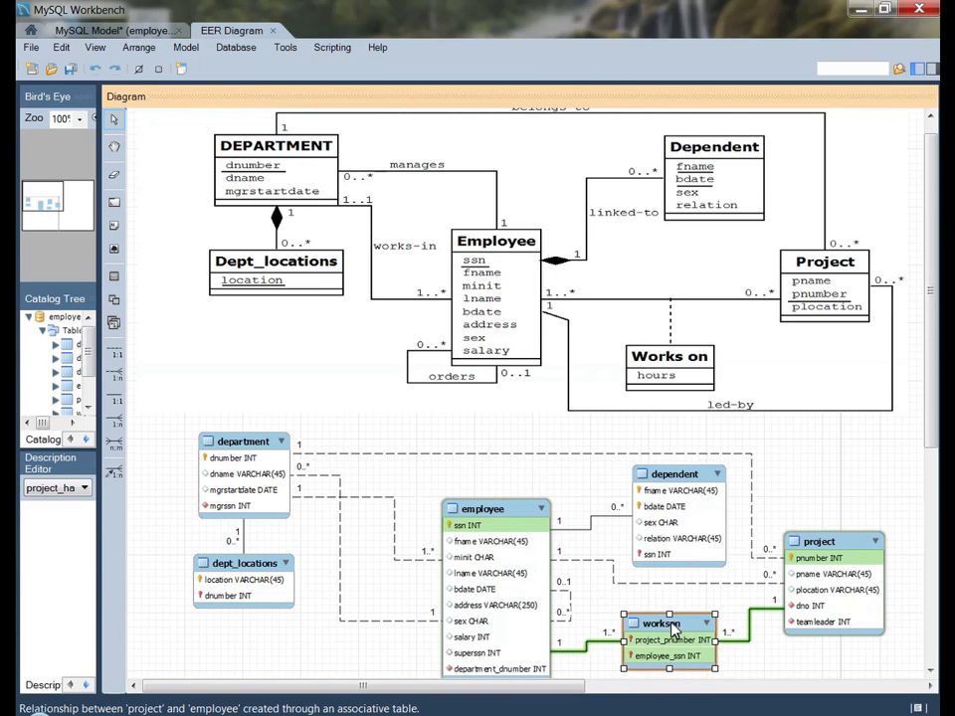
pyautogui.click(764, 674)
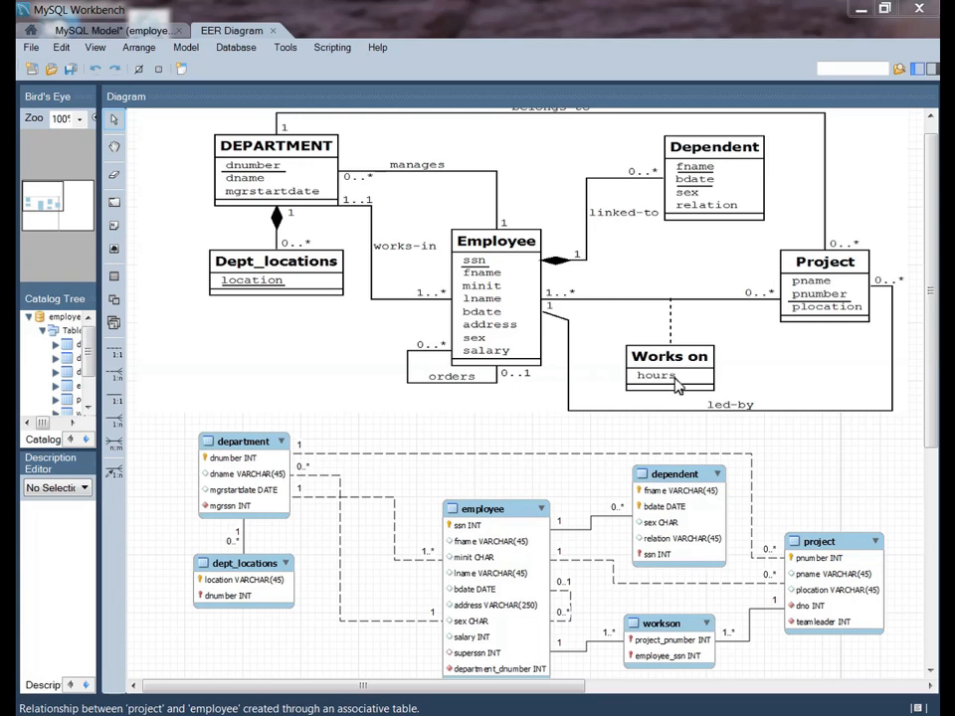
# Step: Add an hours column of type INT to the workson table and shift the table slightly upward in the diagram
pyautogui.click(674, 626)
pyautogui.doubleClick(674, 624)
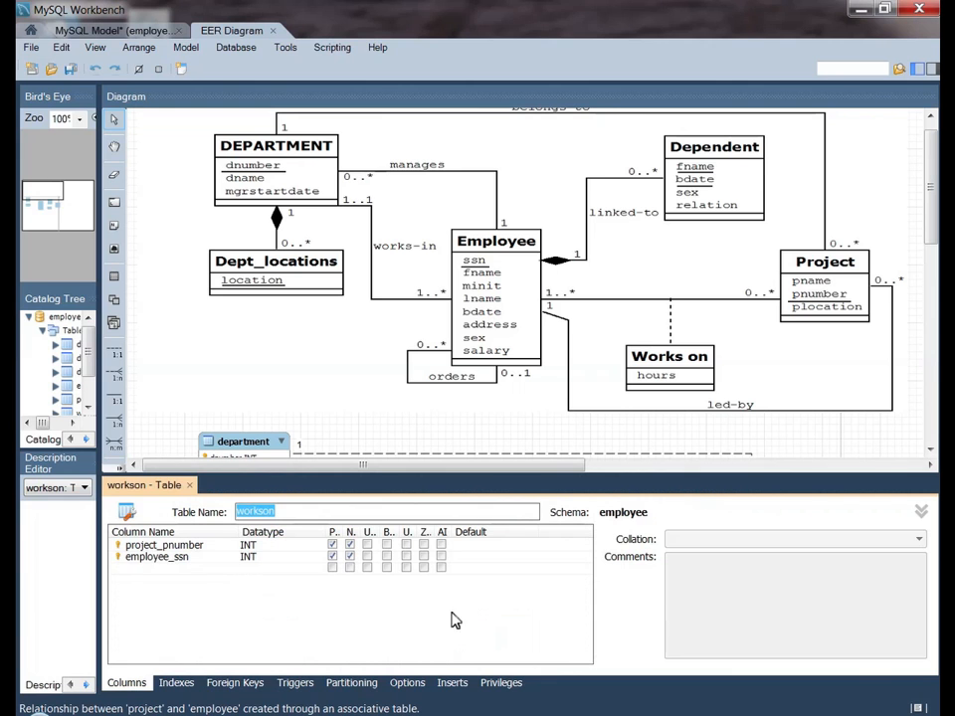
pyautogui.doubleClick(180, 570)
pyautogui.write('hou')
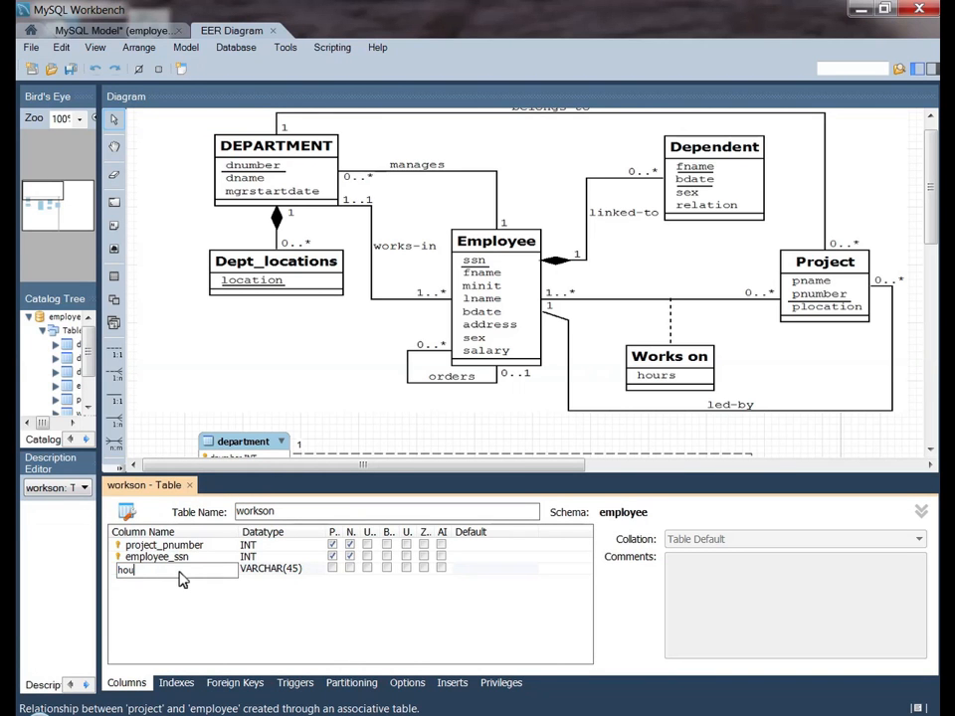
pyautogui.press('Tab')
pyautogui.click(320, 575)
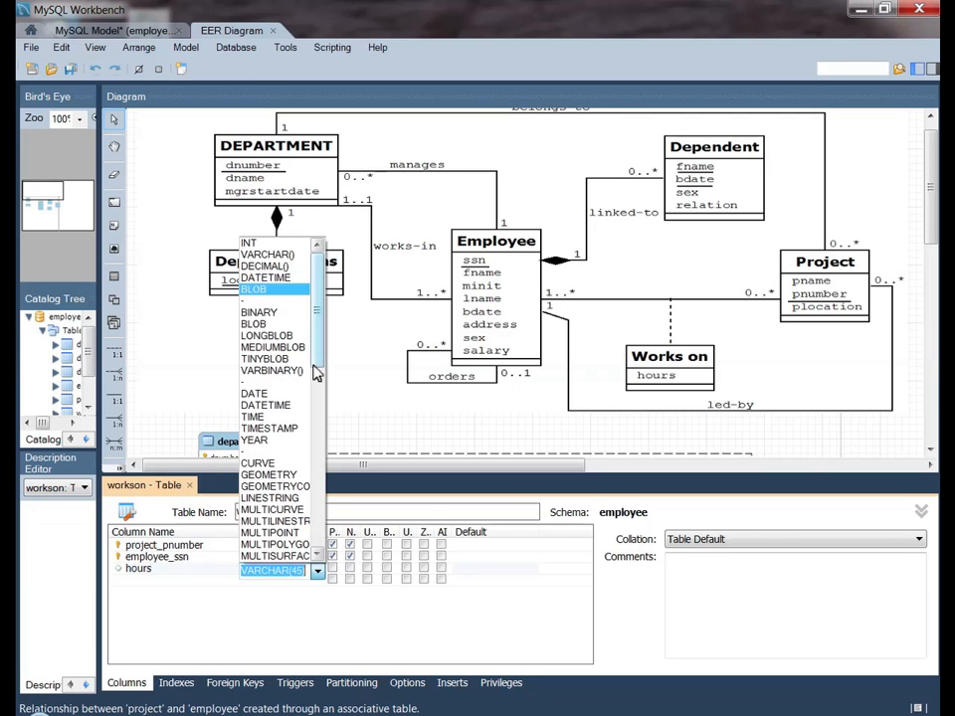
pyautogui.click(277, 242)
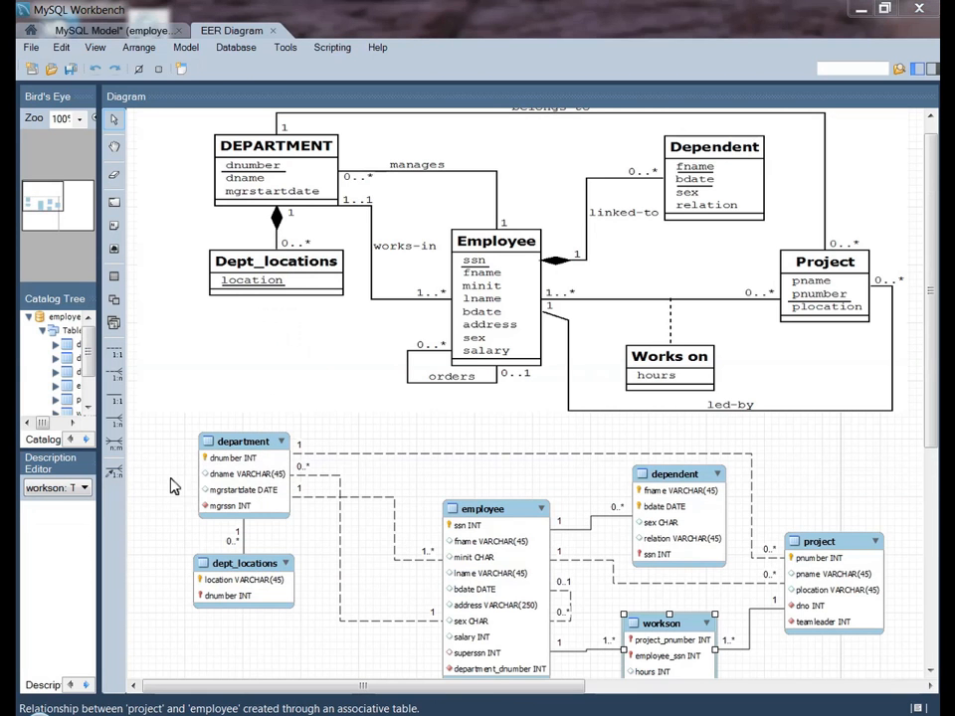
pyautogui.moveTo(651, 624); pyautogui.dragTo(657, 617)
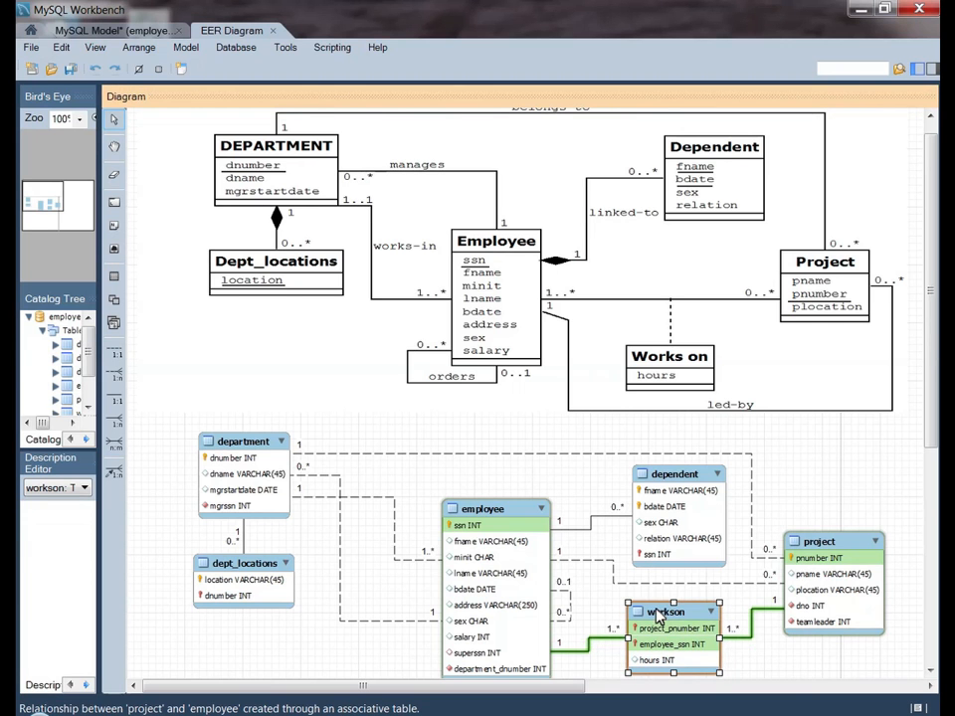
pyautogui.doubleClick(657, 617)
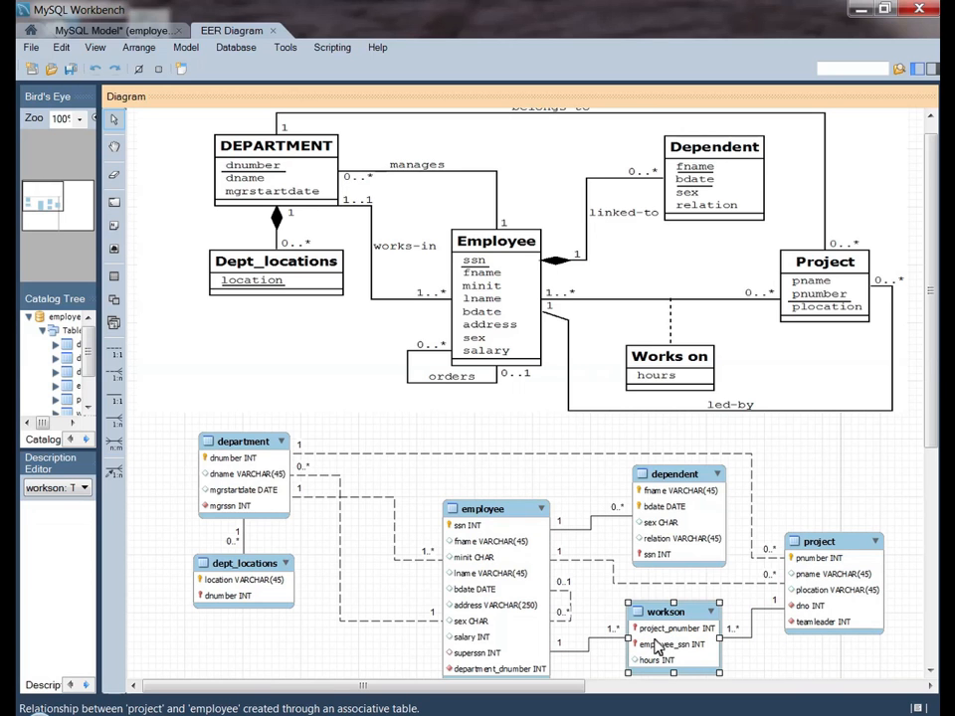
# Step: Make the workson end of the employee–workson relationship non-mandatory and close the relationship editor
pyautogui.doubleClick(594, 647)
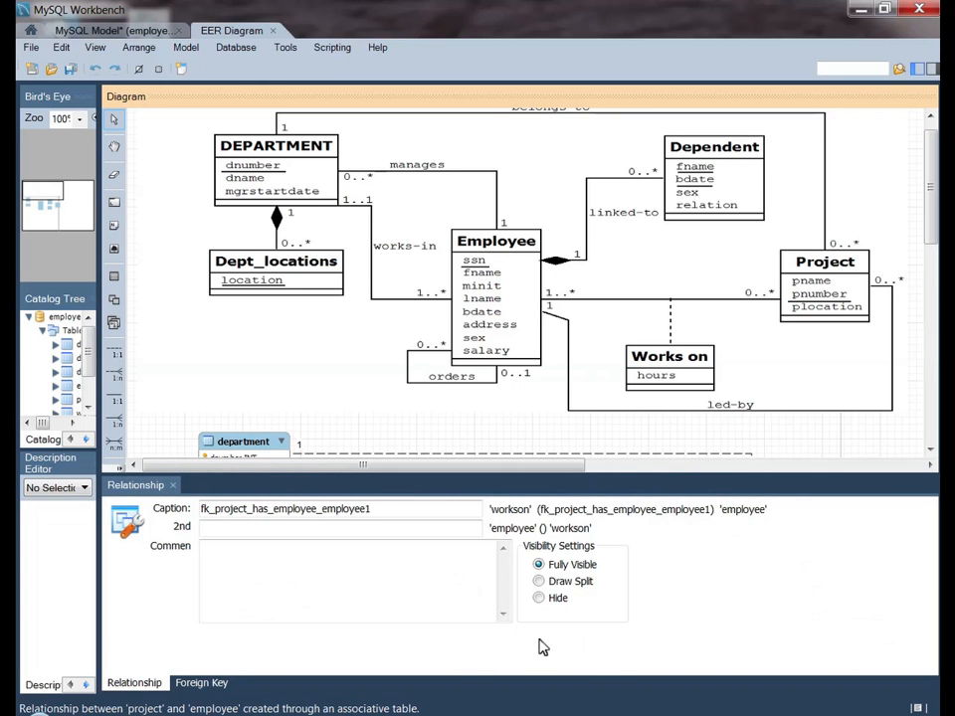
pyautogui.click(219, 682)
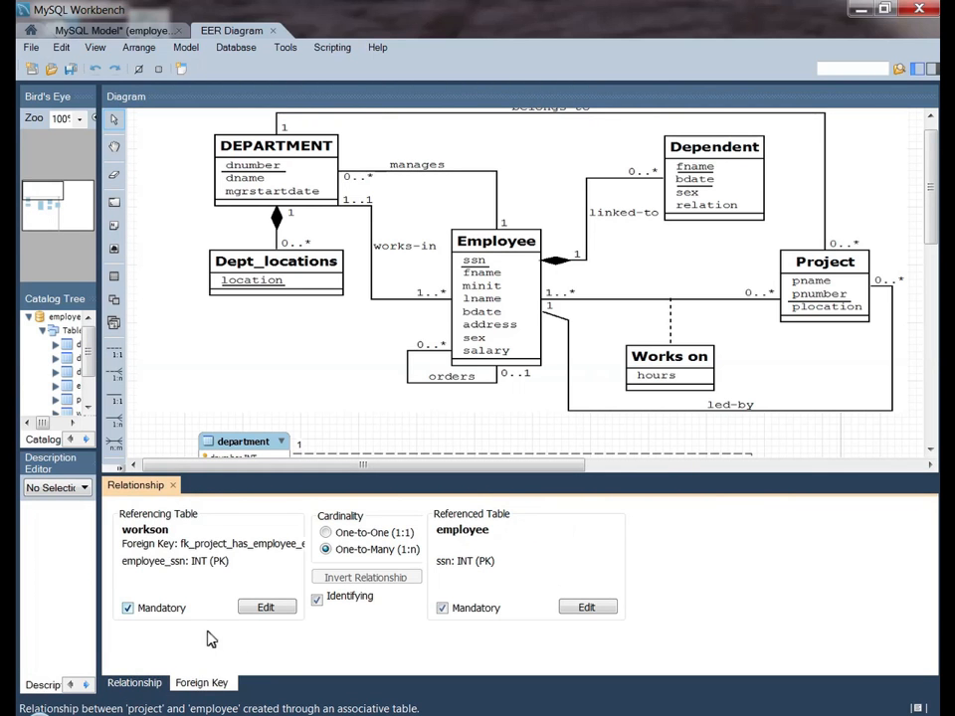
pyautogui.click(127, 608)
pyautogui.click(172, 485)
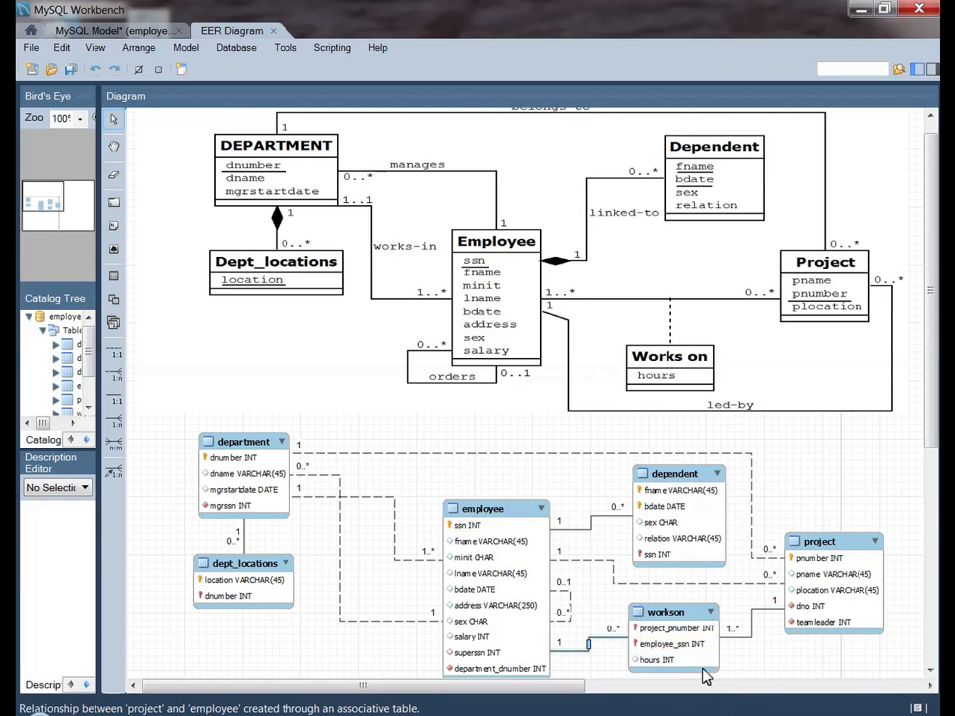
pyautogui.click(765, 672)
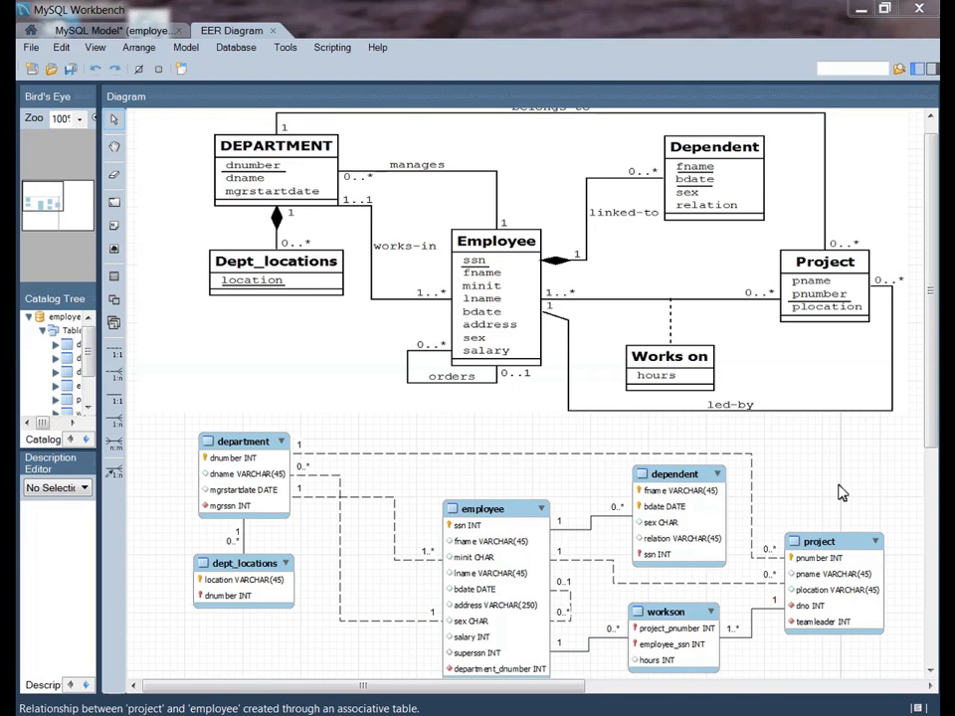